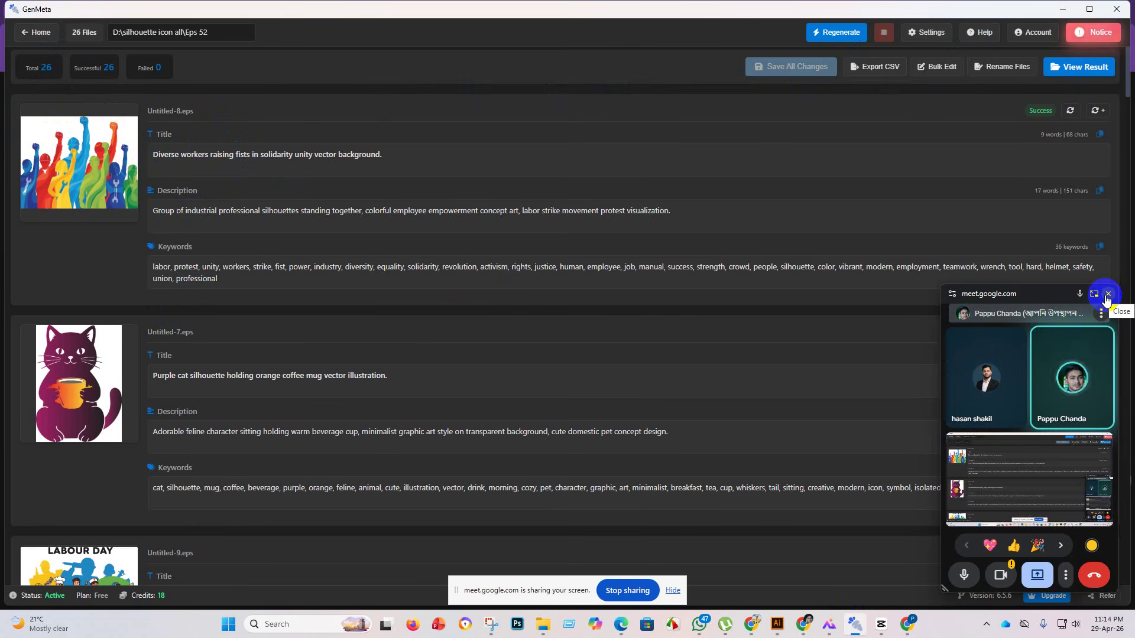
Close the floating call window and view the generated result folder with the processed EPS files
left_click(1108, 296)
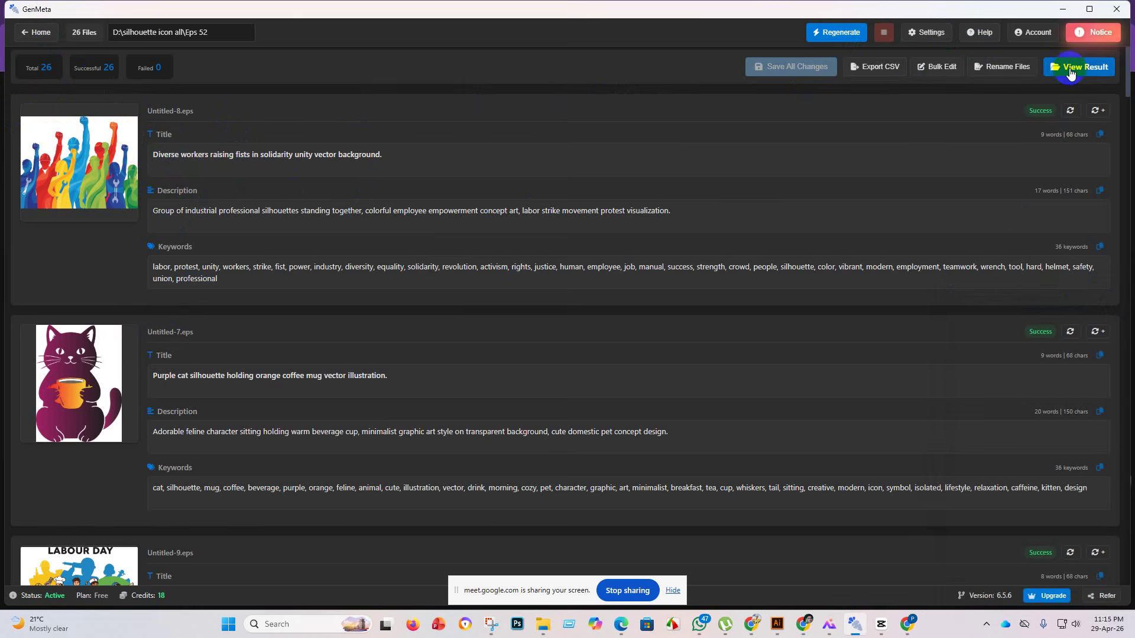
left_click(1071, 70)
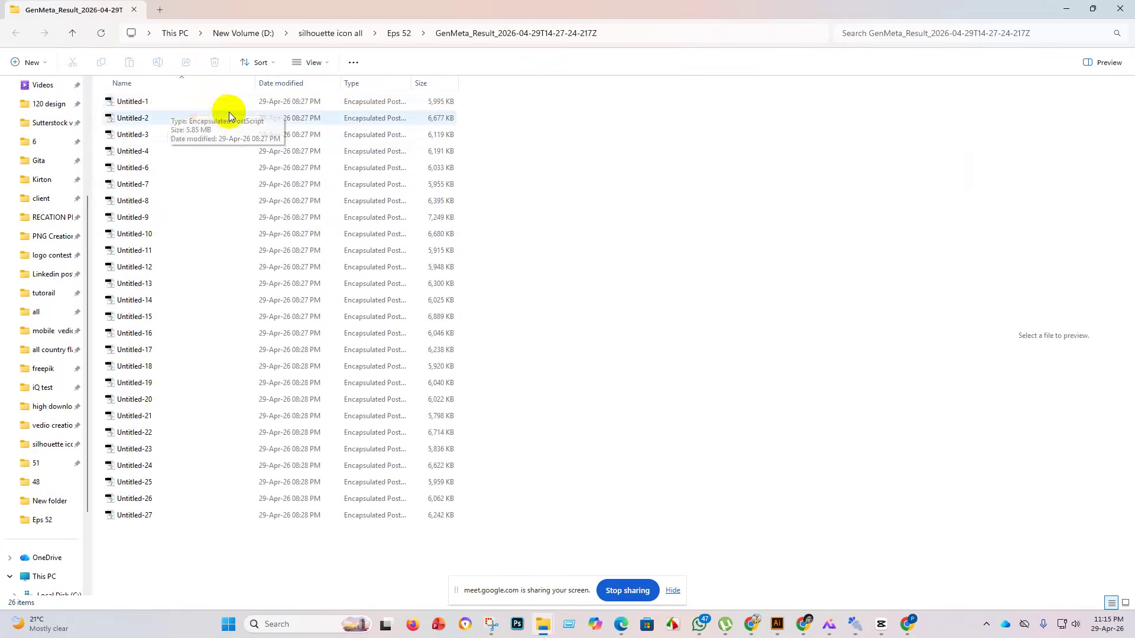
left_click(1066, 10)
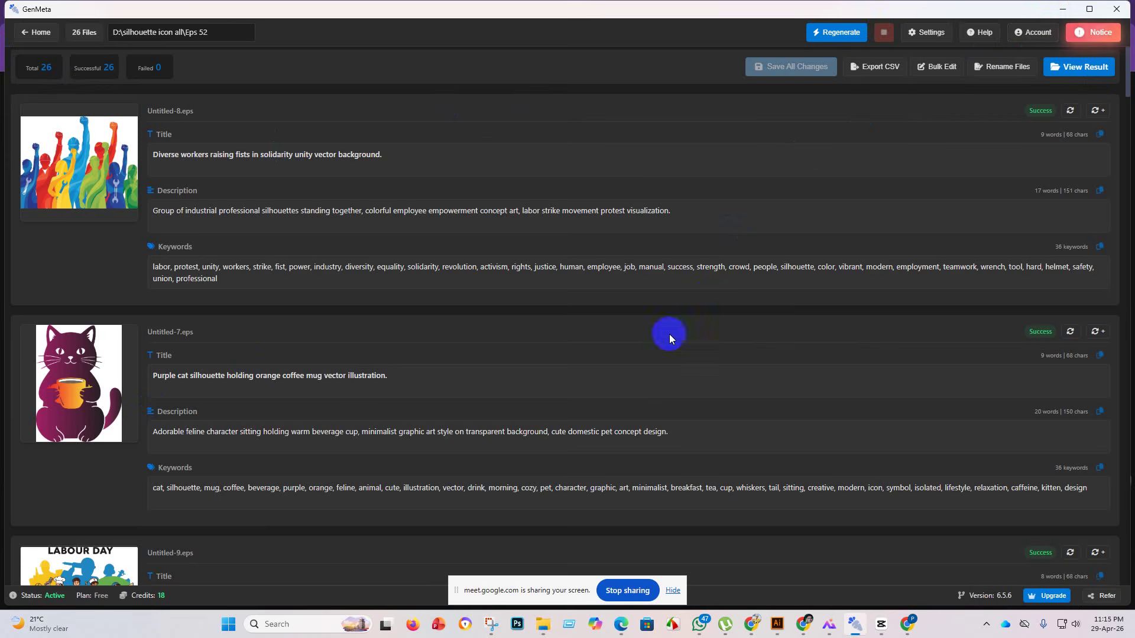
Review the AI Parameters and API Configuration settings, including the file options, and save the settings
left_click(927, 35)
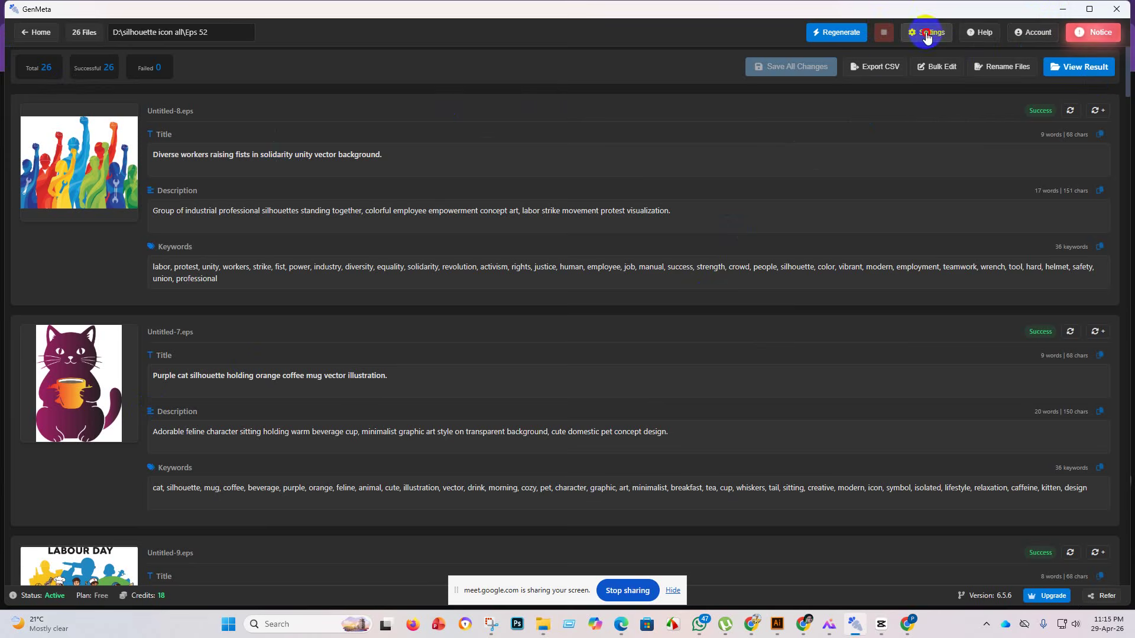
scroll(477, 273, "down", 2)
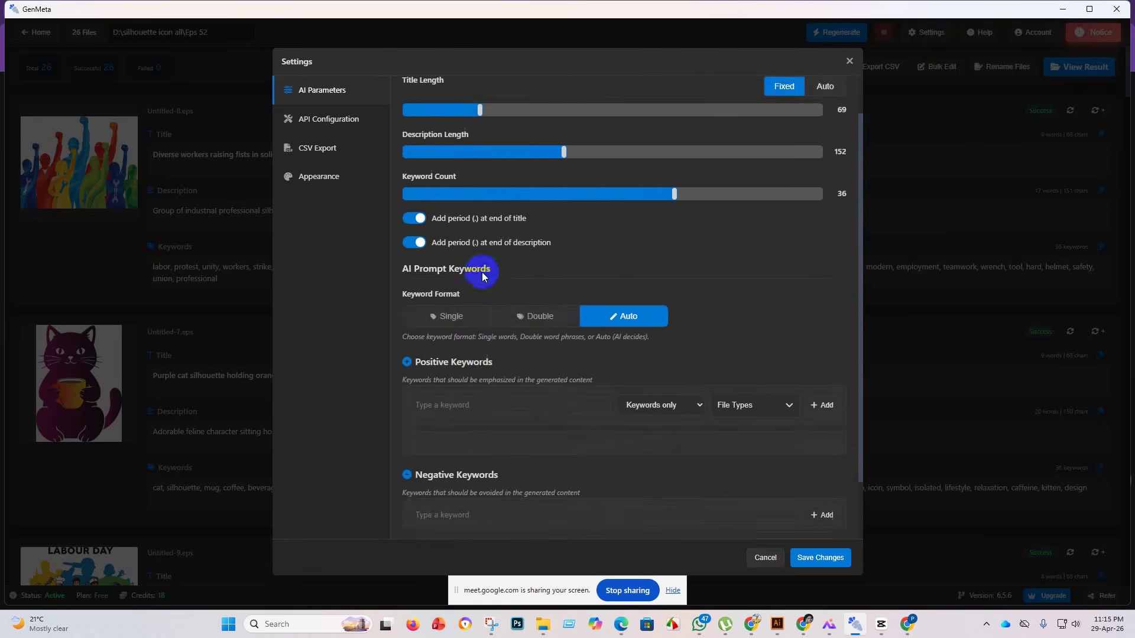
left_click(330, 121)
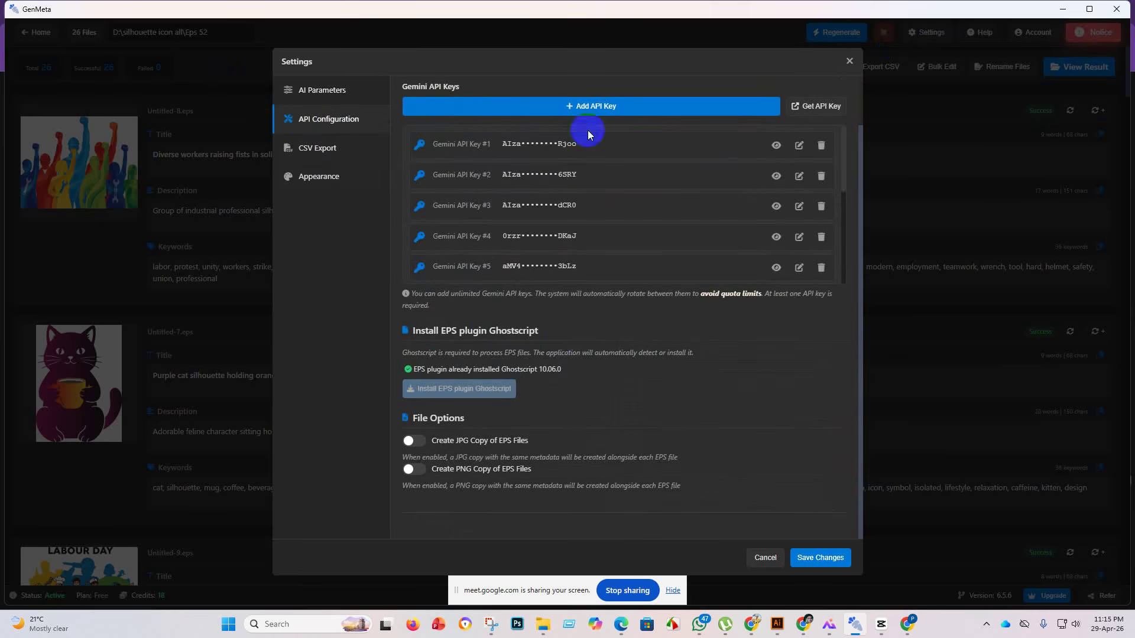
left_click(864, 71)
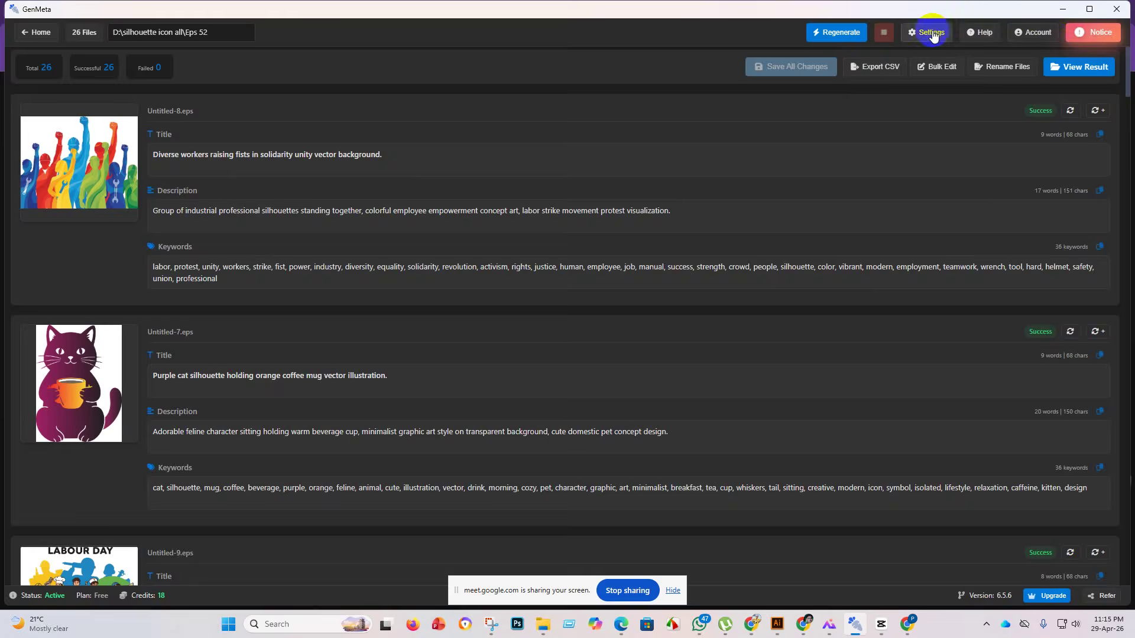
left_click(910, 37)
left_click(327, 118)
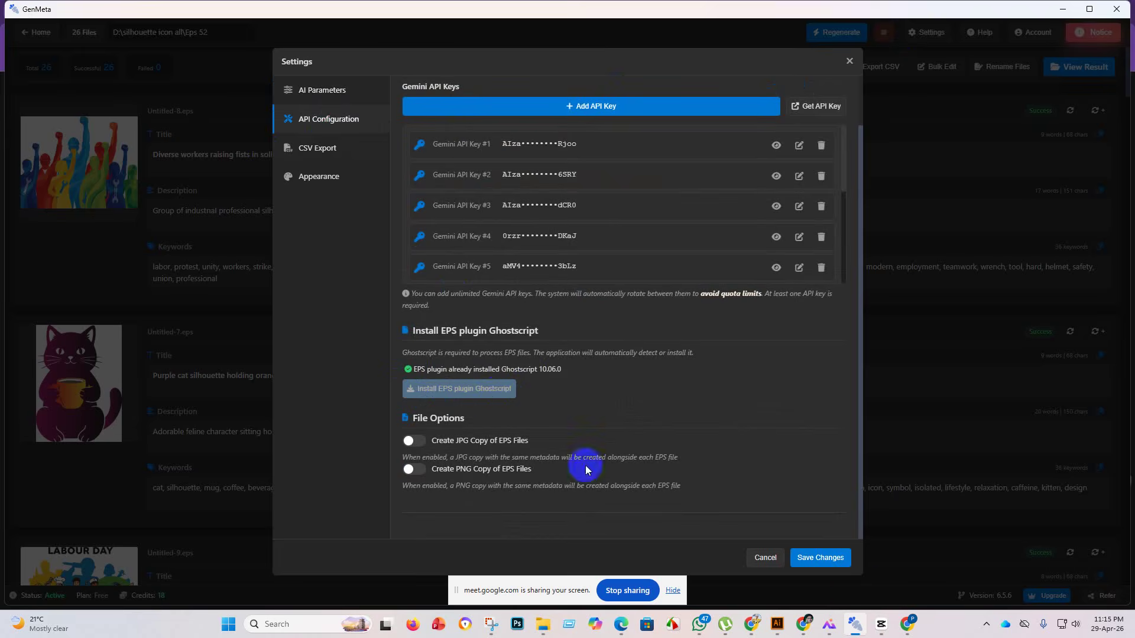
left_click(831, 556)
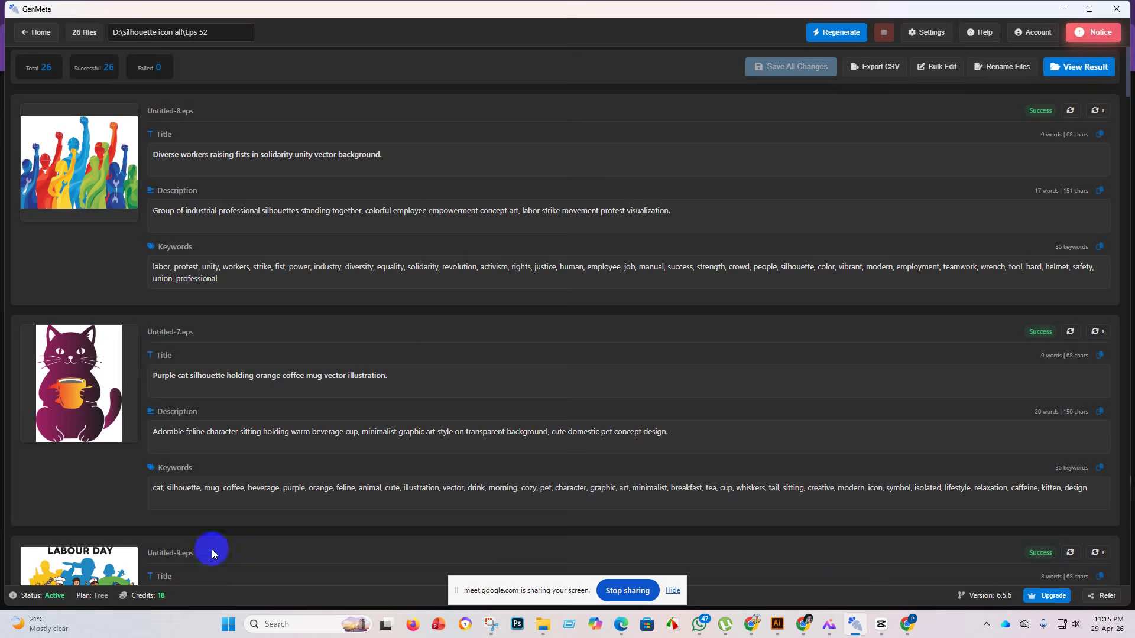
Switch to the Google Meet call and stop sharing the screen
left_click(1062, 9)
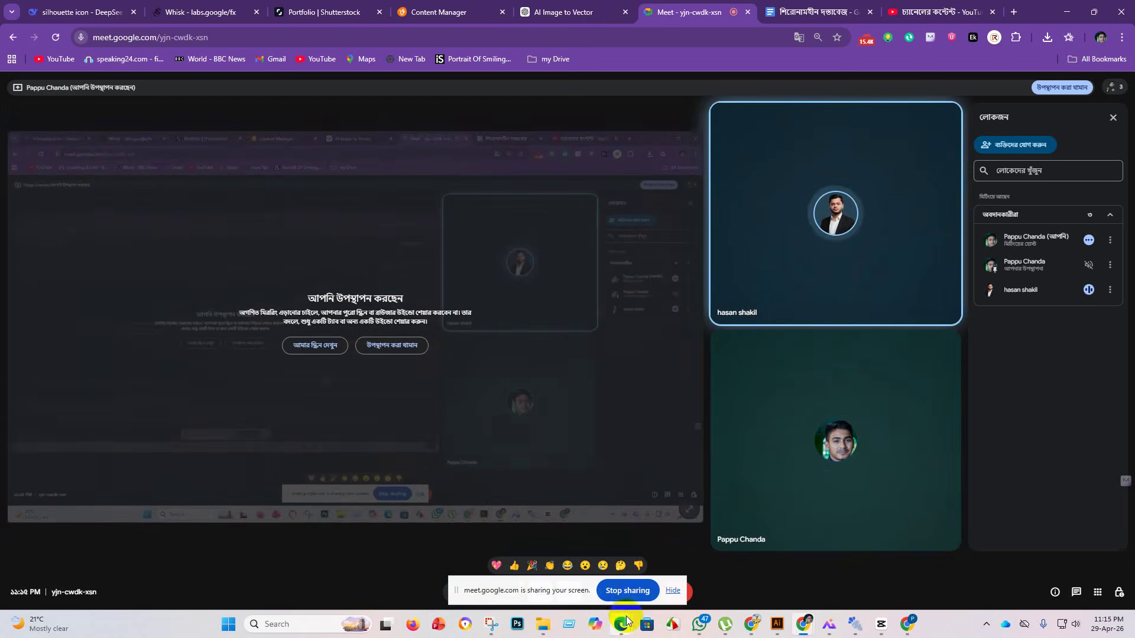
left_click(630, 591)
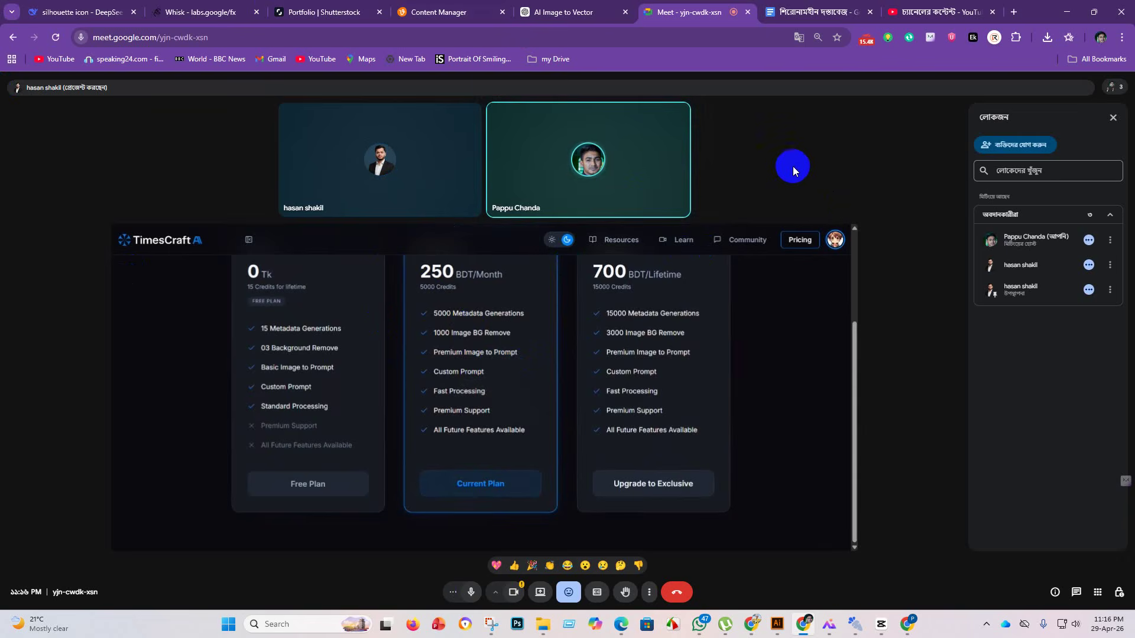
left_click(856, 624)
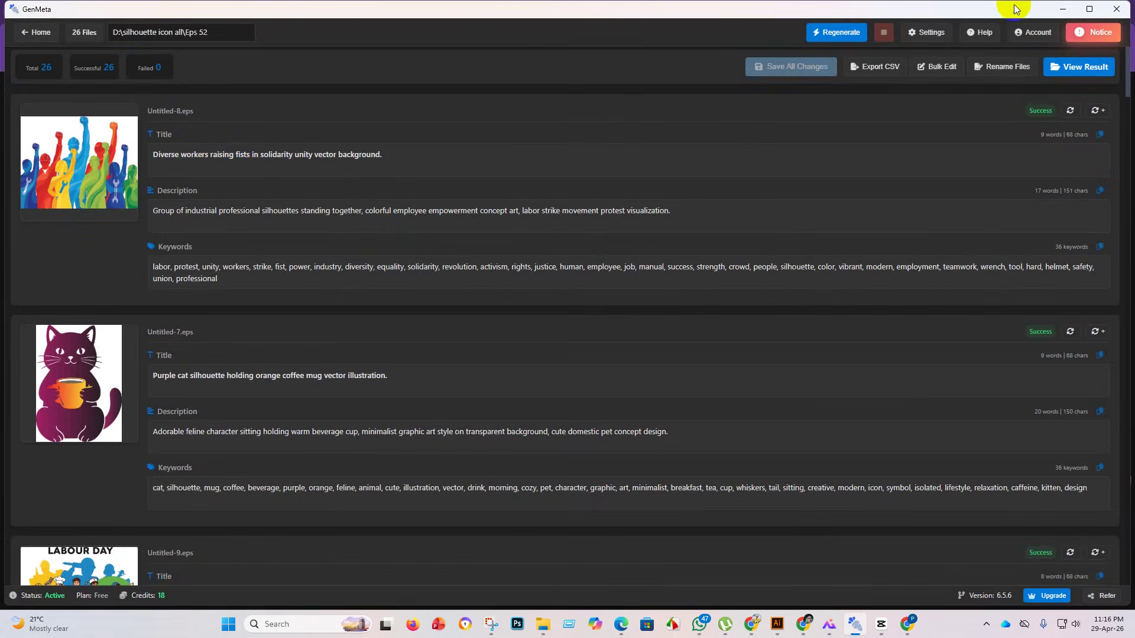
left_click(1061, 12)
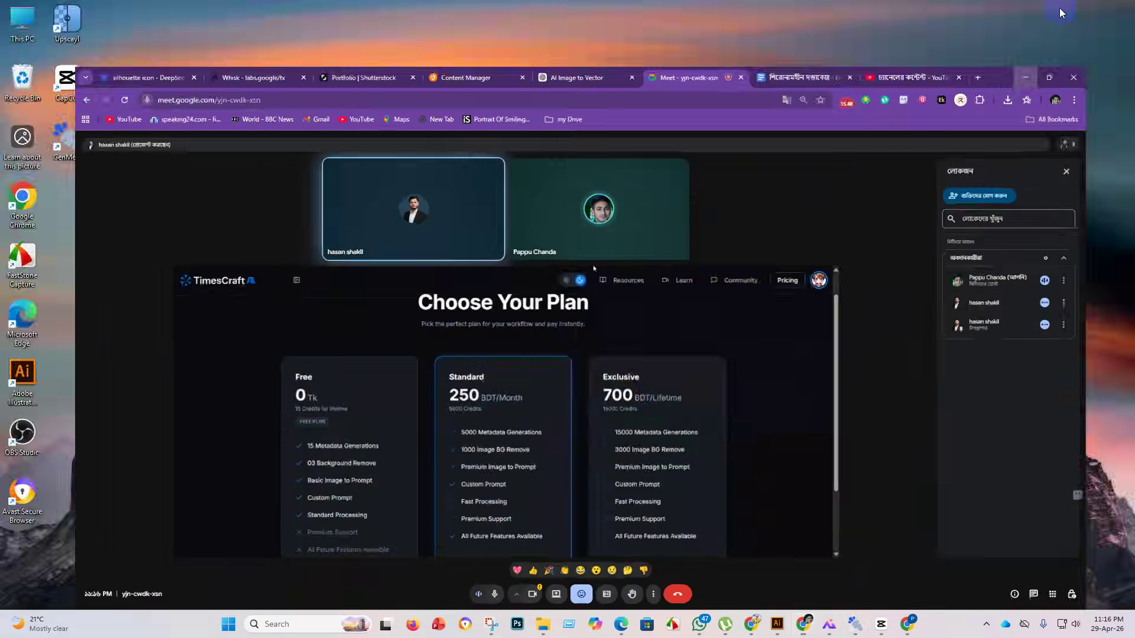
left_click(1063, 11)
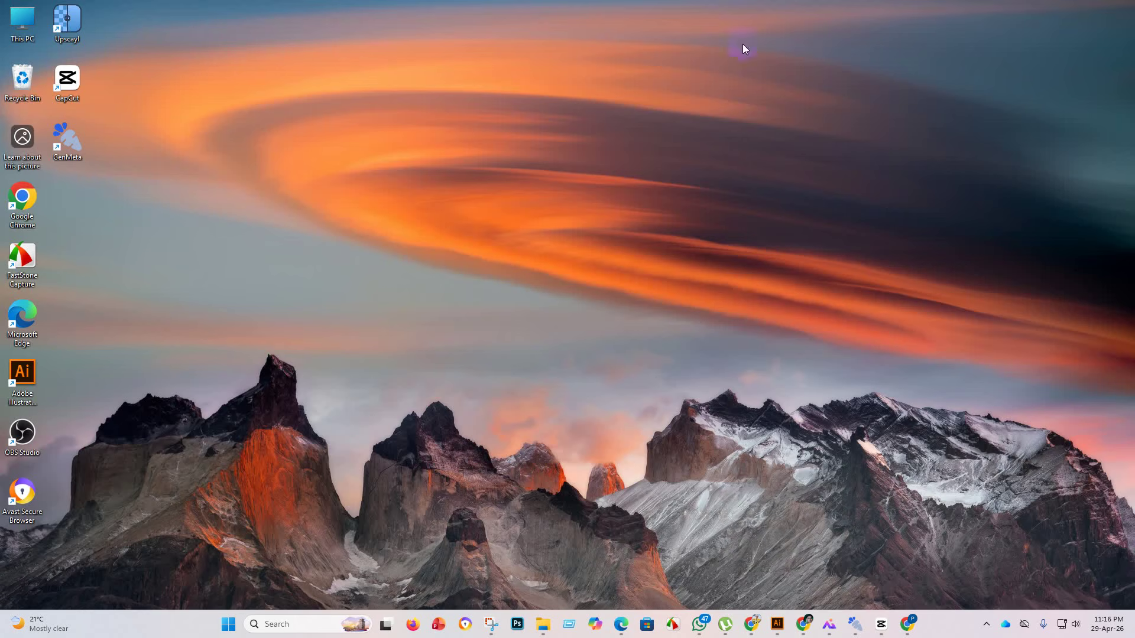
left_click(856, 624)
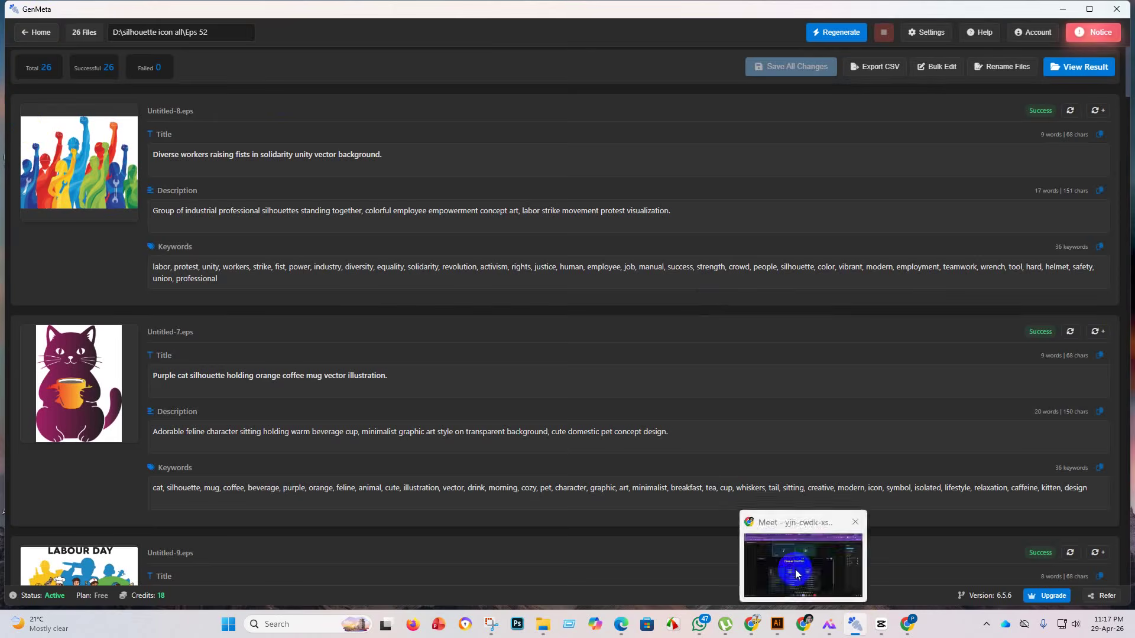
Return to the Google Meet call and enlarge the other participant's presentation
left_click(800, 572)
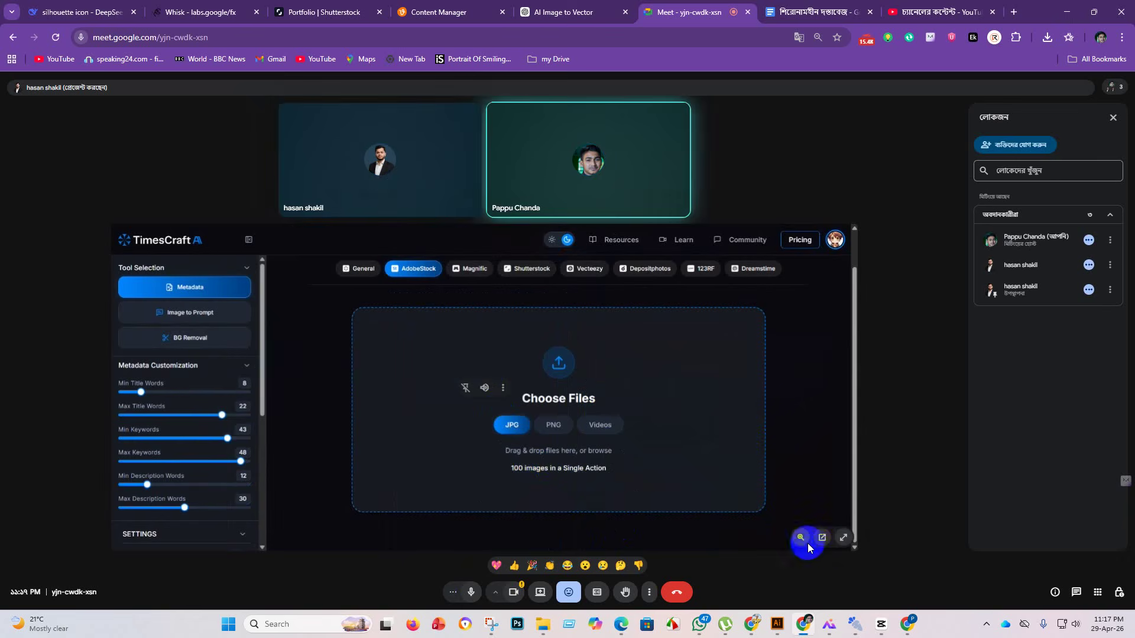
left_click(844, 538)
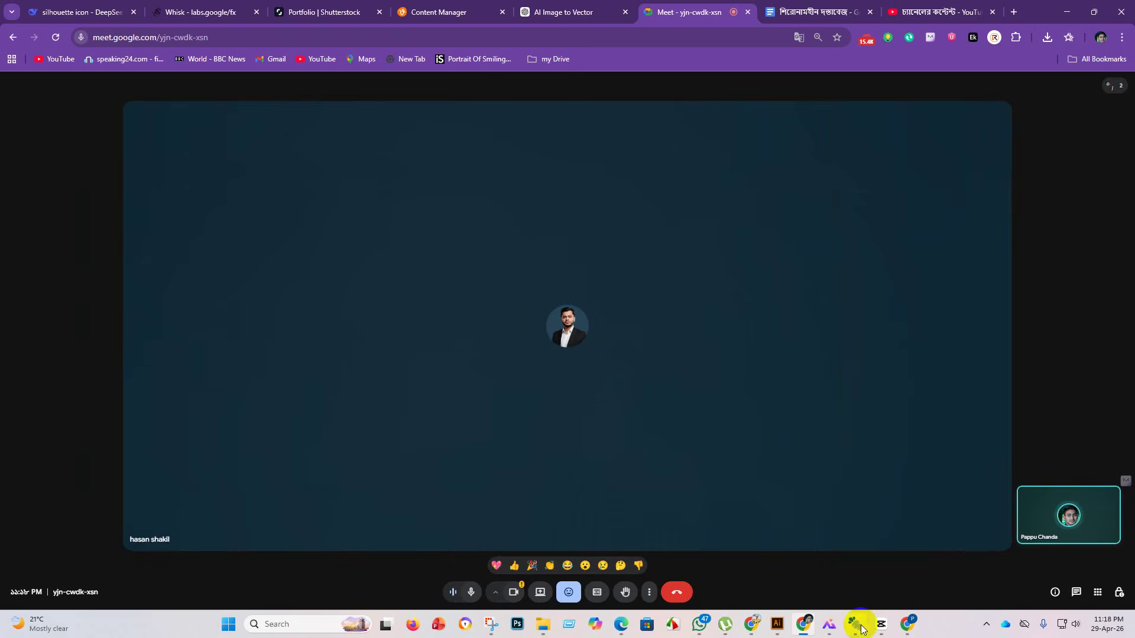
Dismiss the WhatsApp notification covering the Google Meet call
mouse_move(861, 586)
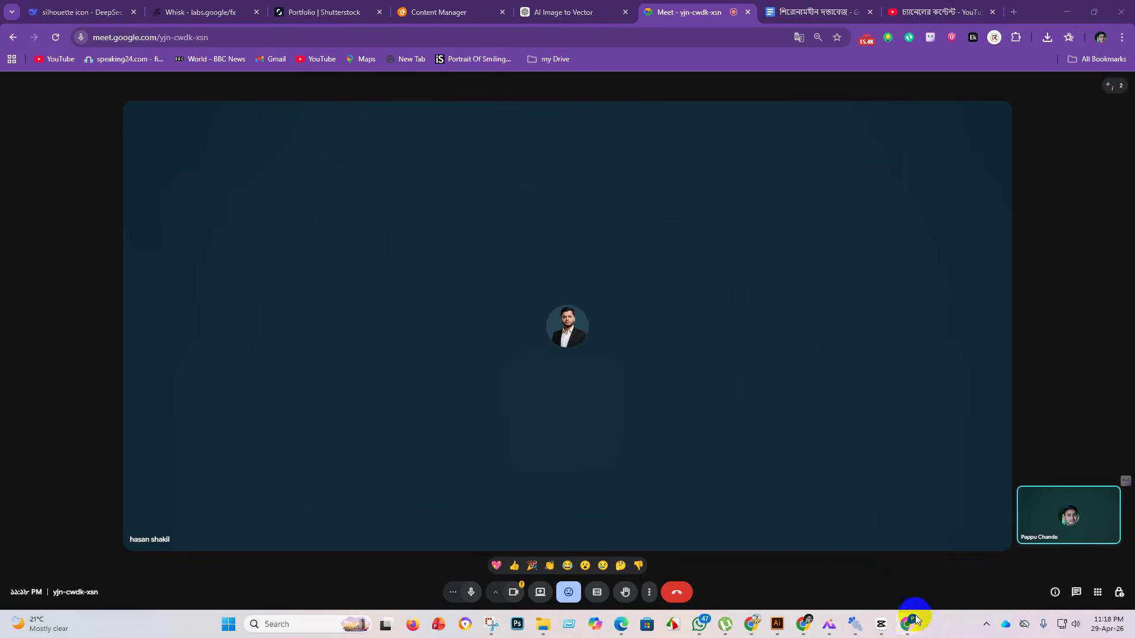
mouse_move(913, 632)
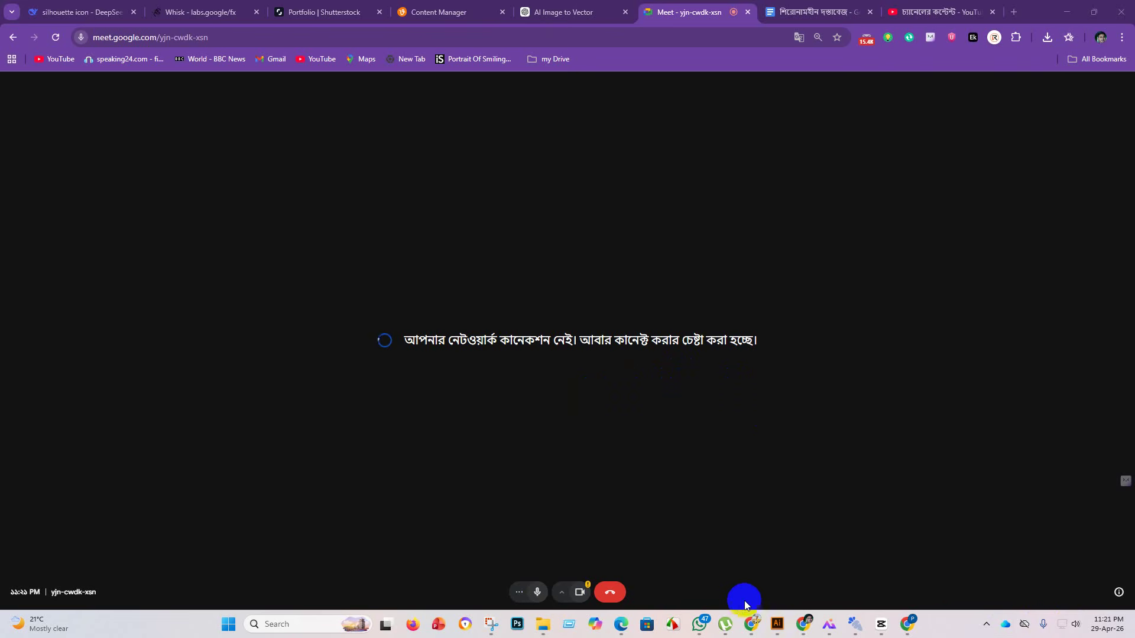
left_click(677, 627)
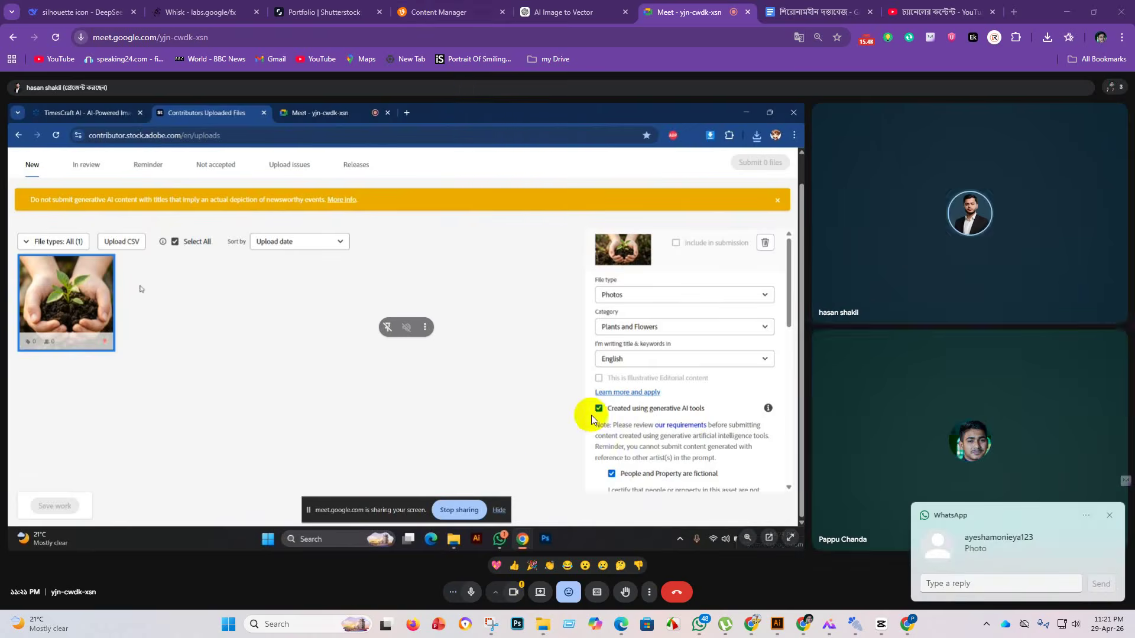
left_click(1109, 516)
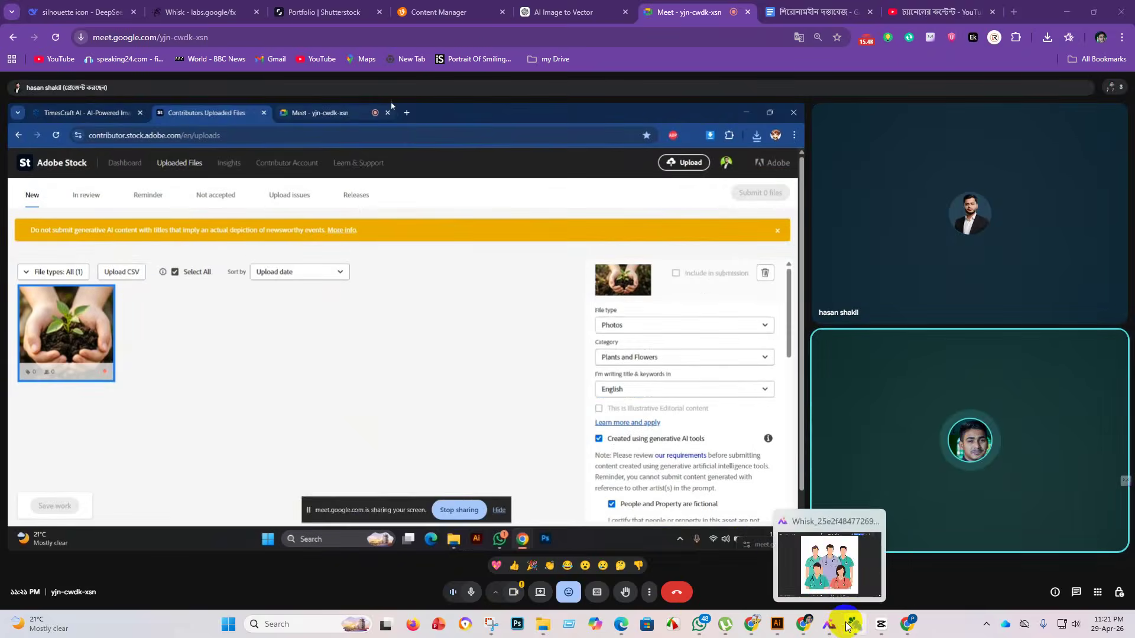
Switch to GenMeta to view the generated file metadata, and return to the Google Meet call
mouse_move(855, 624)
left_click(853, 572)
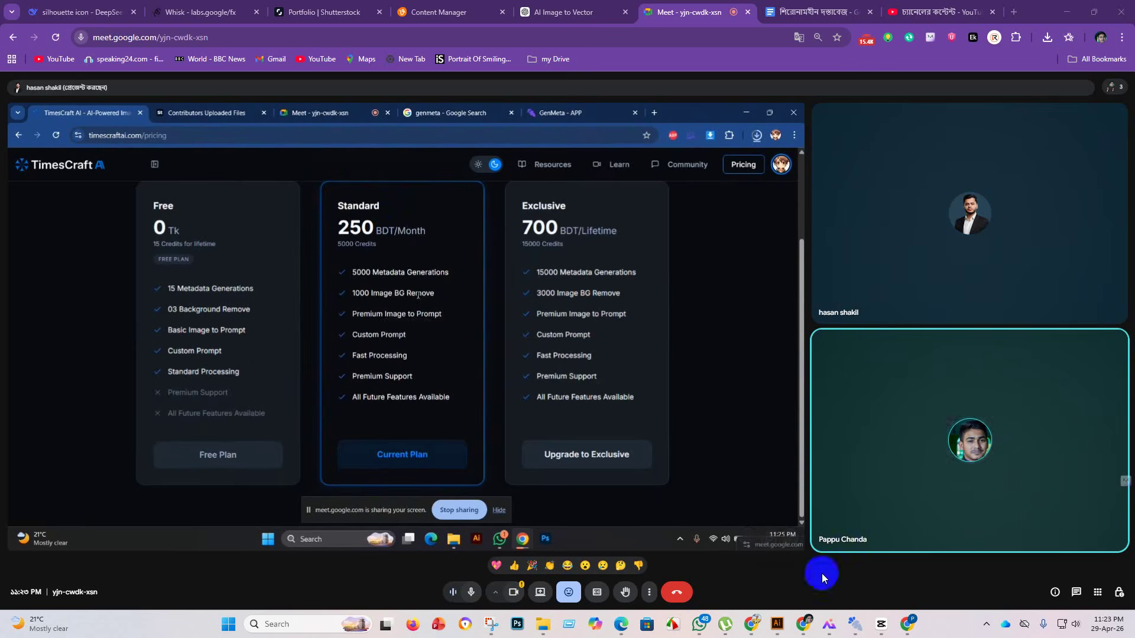
mouse_move(854, 626)
left_click(854, 569)
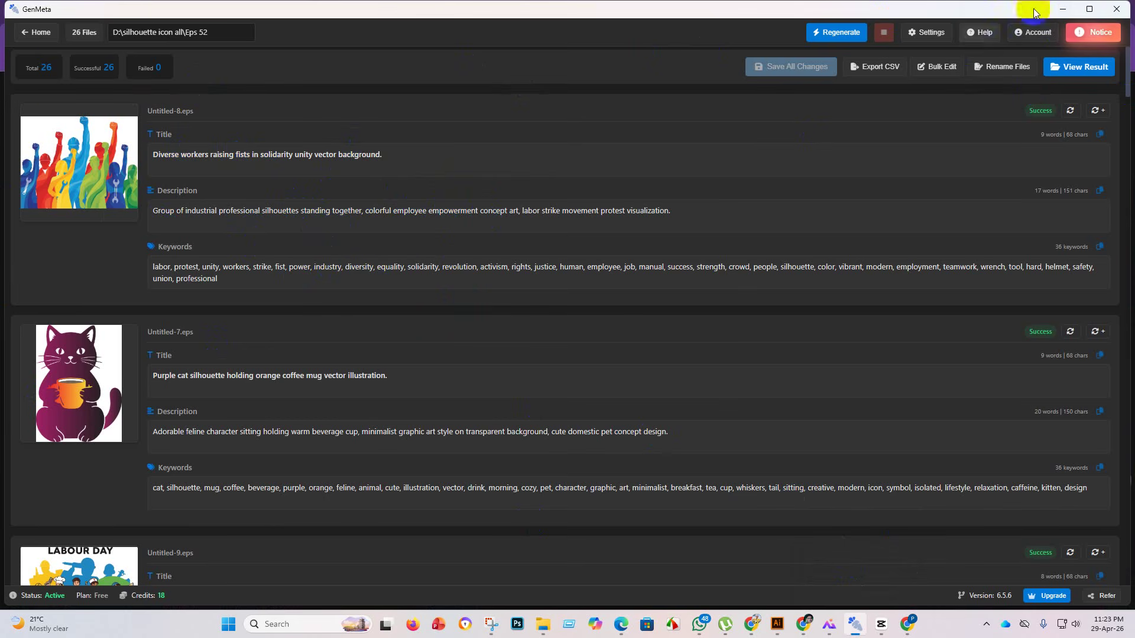
left_click(1063, 9)
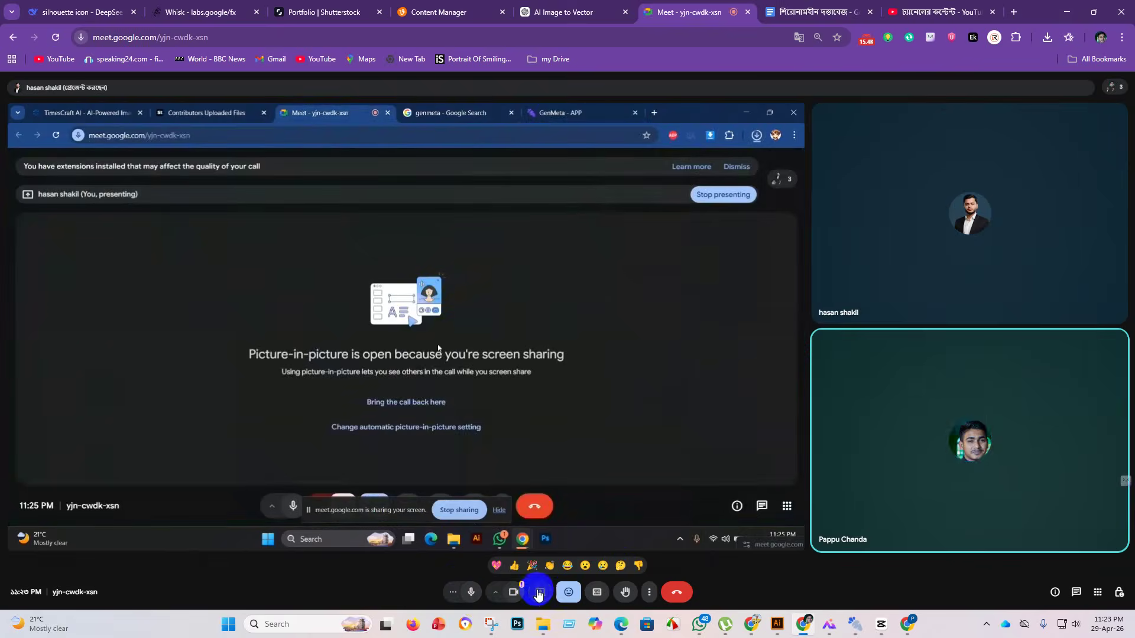
Share the entire screen in the call and minimize the browser window
left_click(538, 591)
left_click(668, 105)
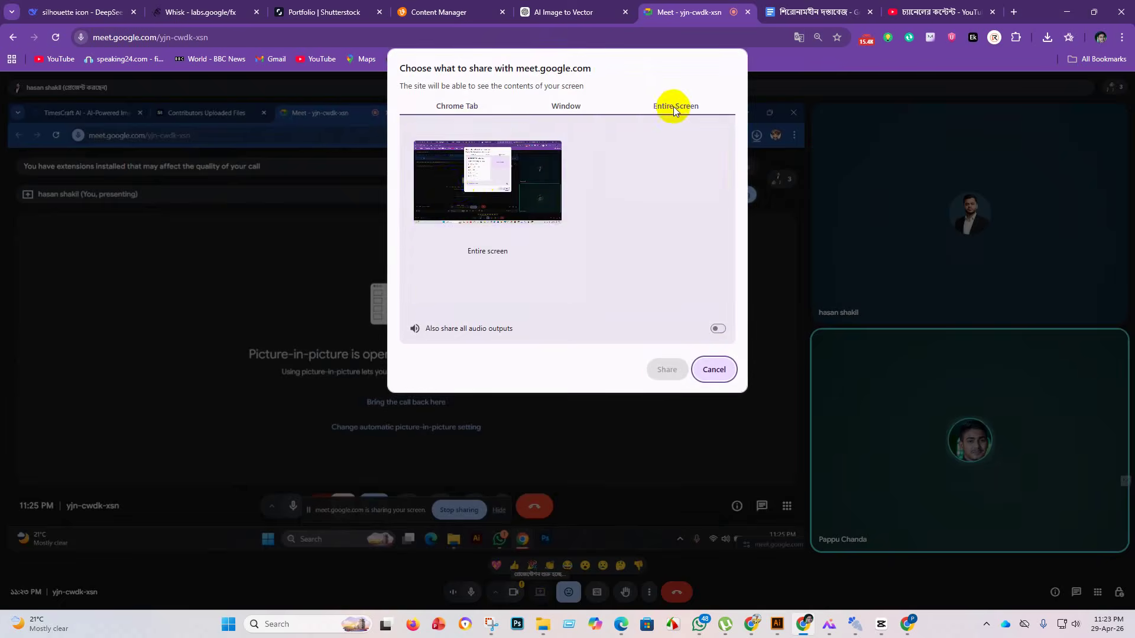
left_click(451, 182)
left_click(668, 370)
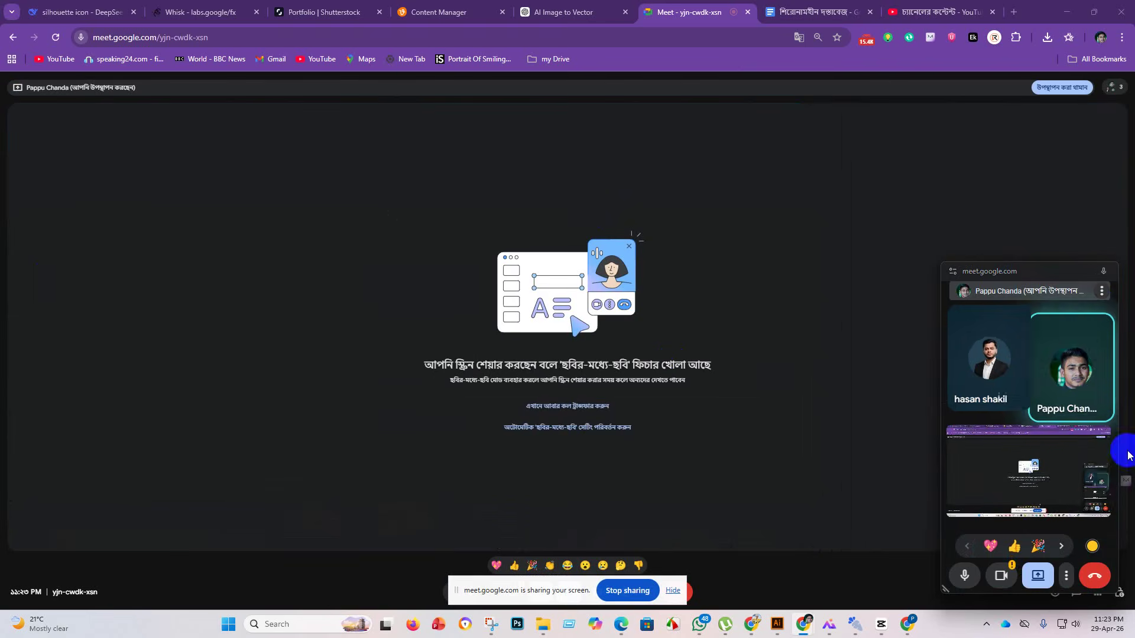
left_click(1067, 12)
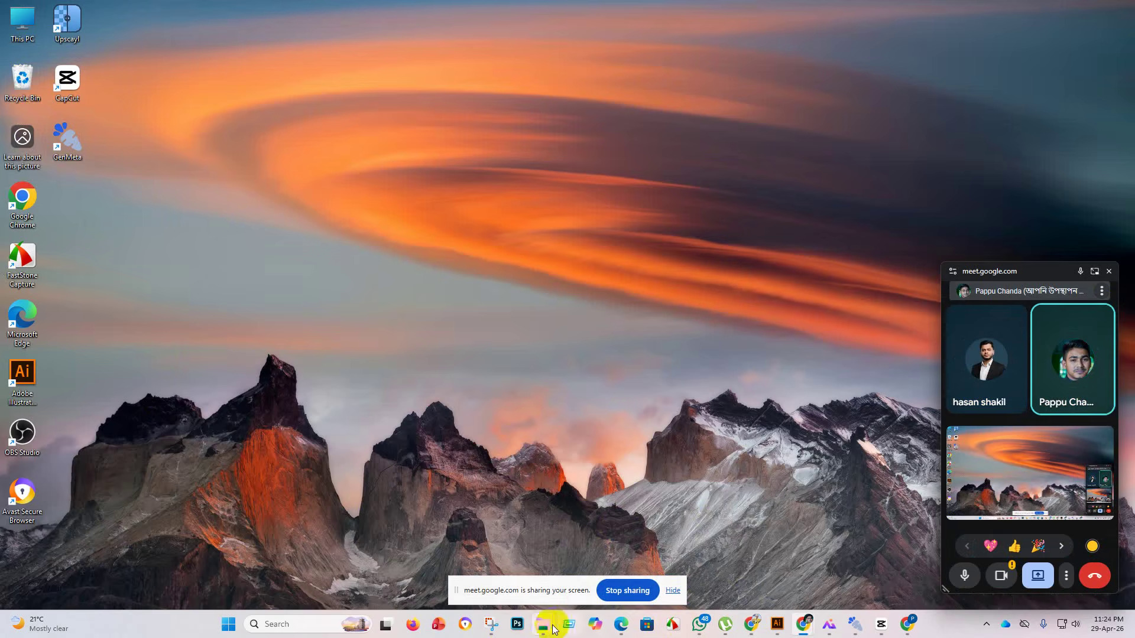
Switch to the Eps 52 window in File Explorer and open the jpeg 27 folder inside high download jpeg
mouse_move(544, 626)
left_click(476, 583)
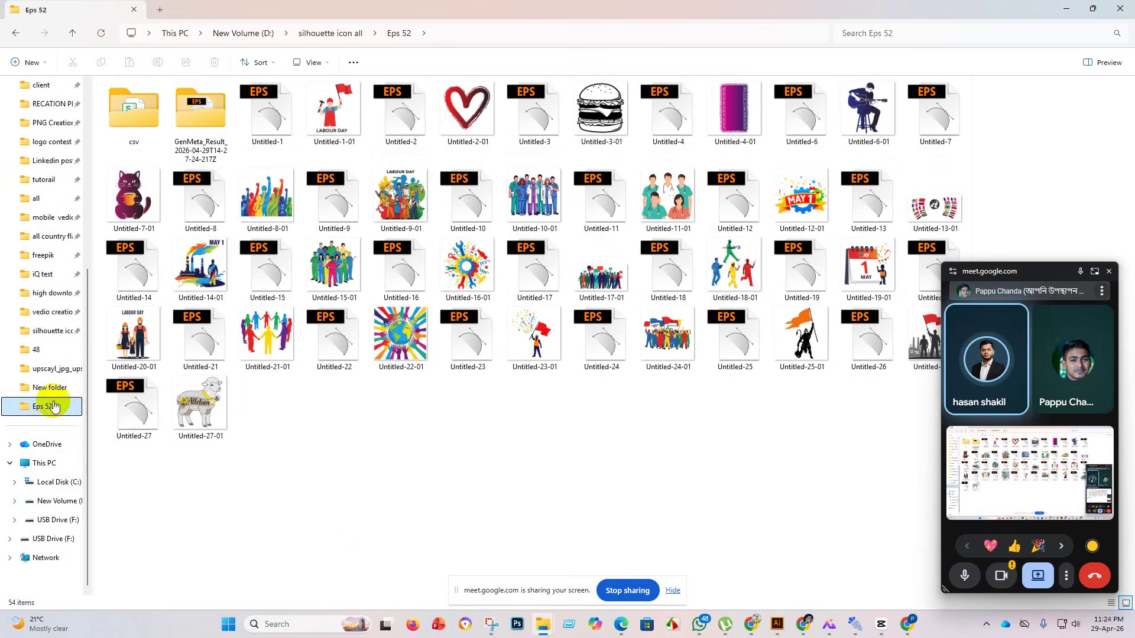
left_click(48, 295)
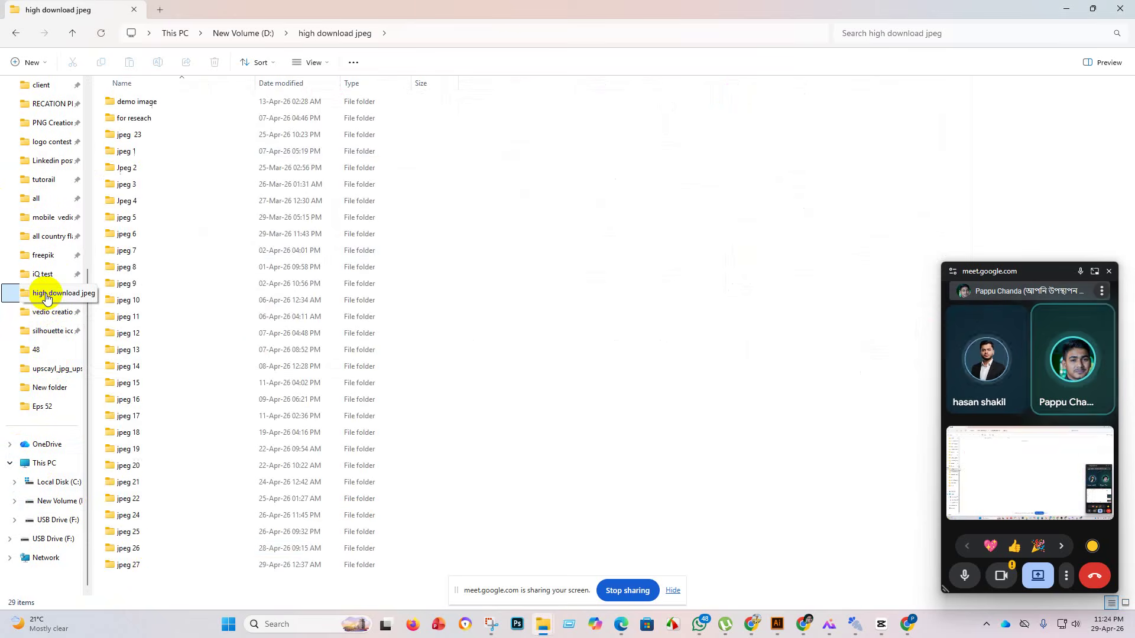
double_click(148, 565)
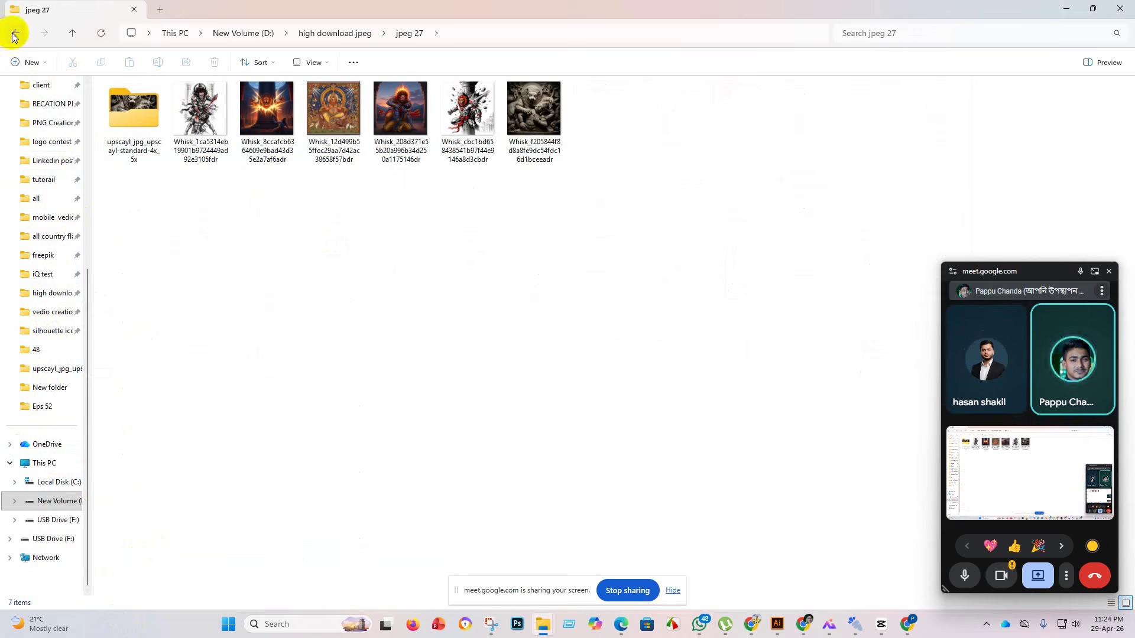
Open the GenMeta result folder inside jpeg 26's upscayl subfolder and close the floating call window
left_click(15, 34)
double_click(164, 547)
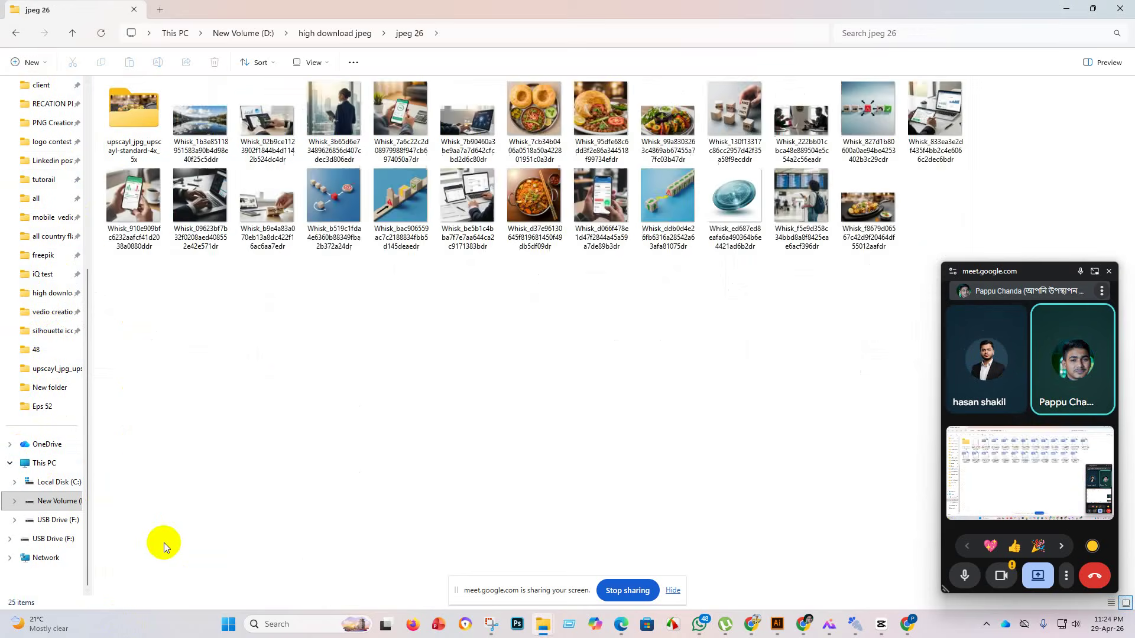
left_click(138, 102)
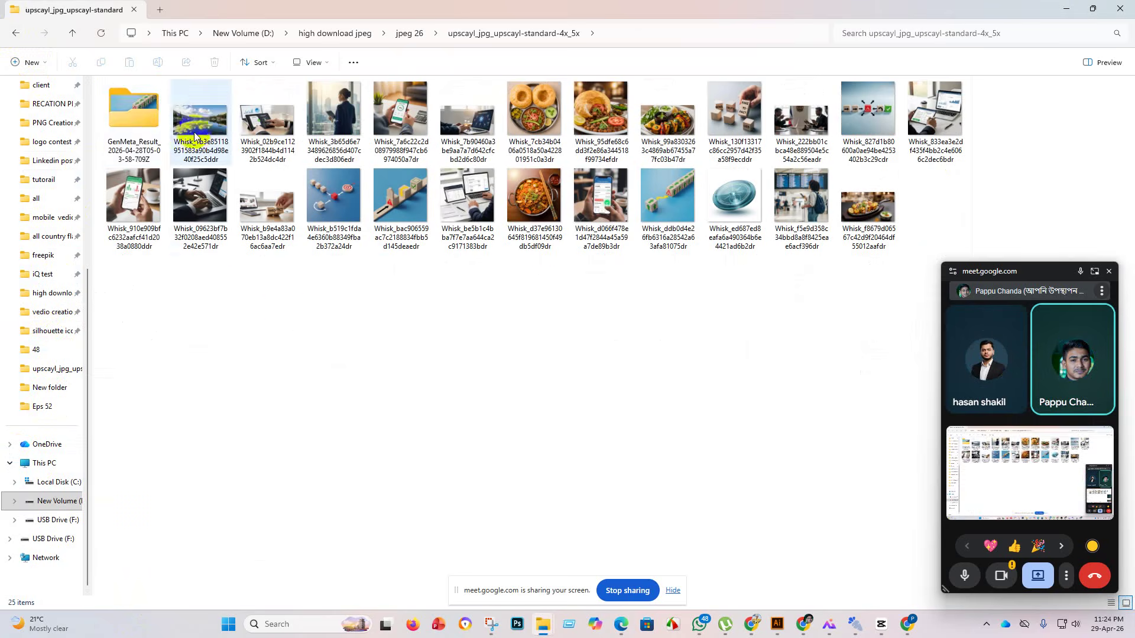
double_click(130, 113)
double_click(131, 118)
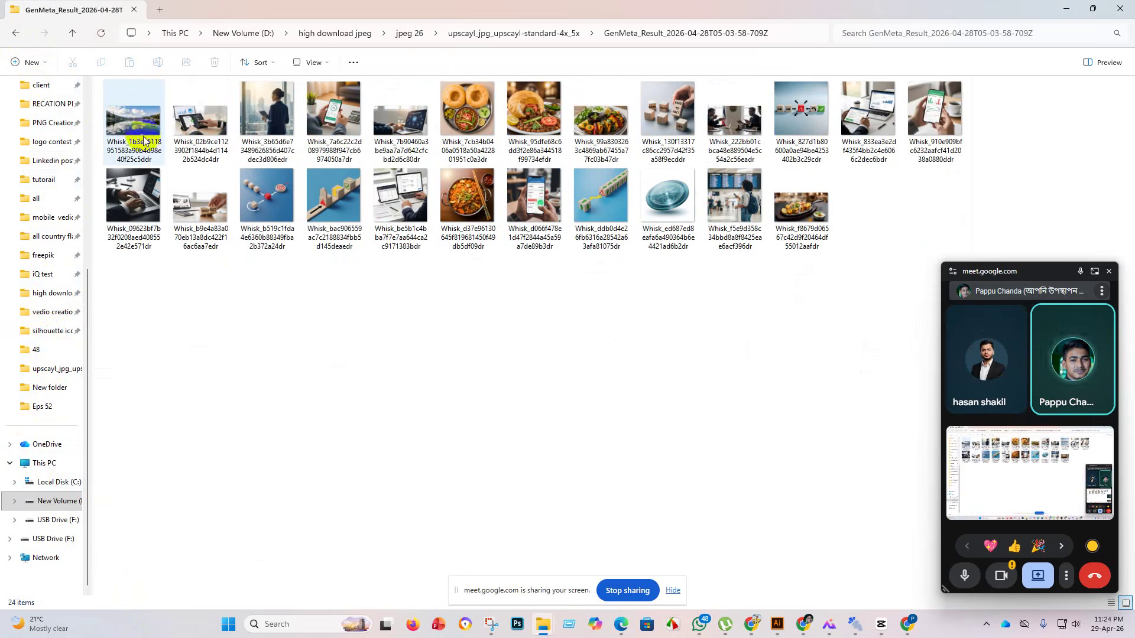
mouse_move(149, 147)
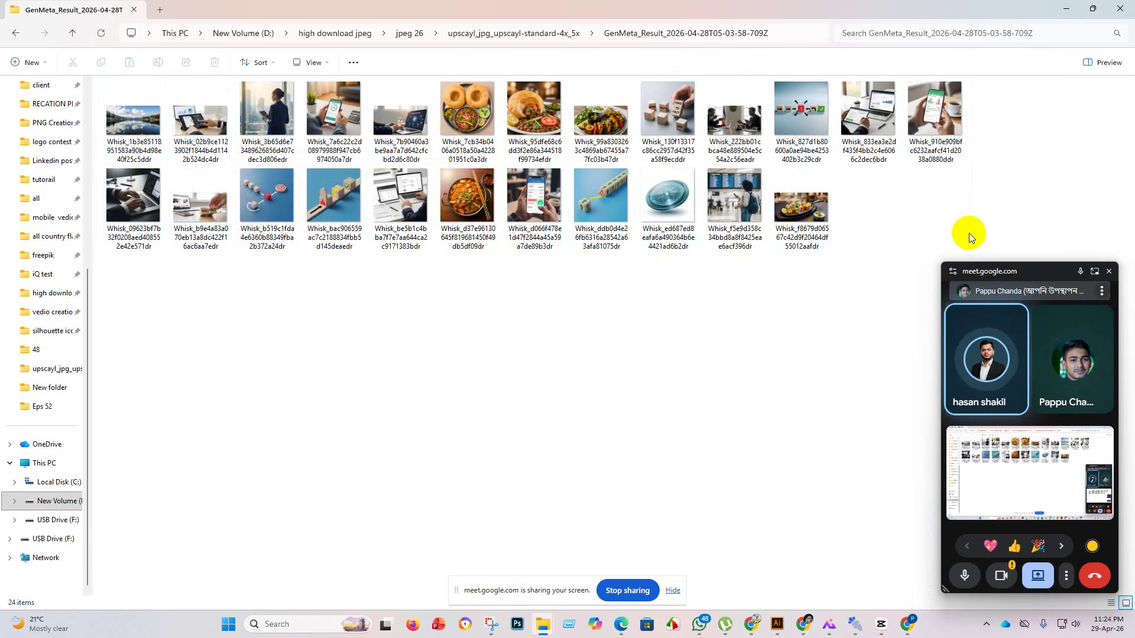
left_click(1110, 271)
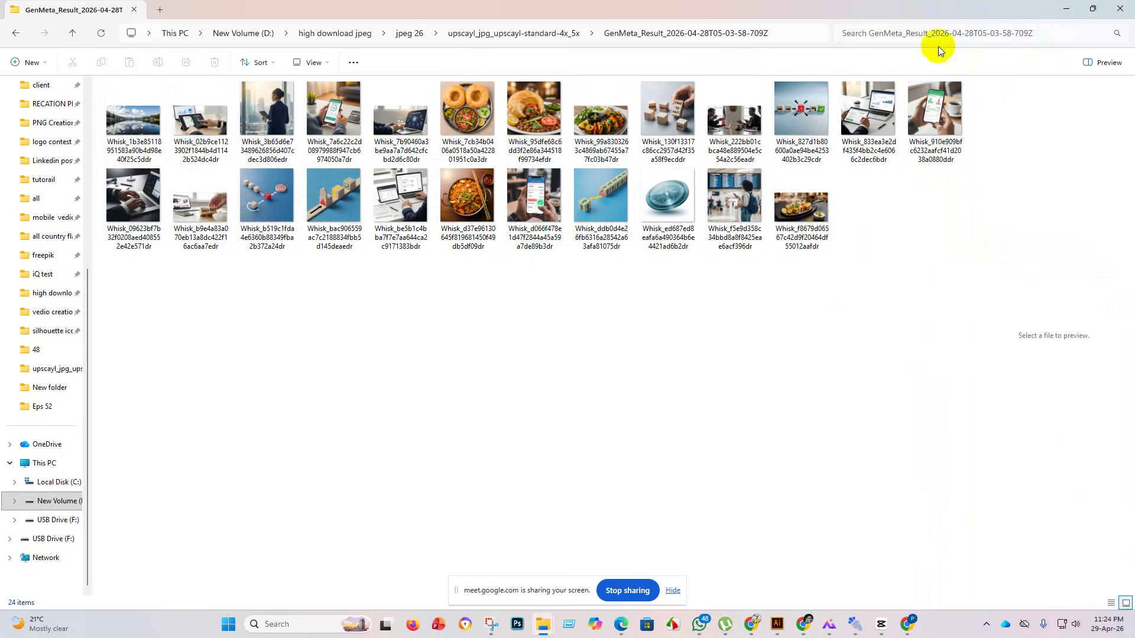
Return to the Google Meet call, stop sharing the screen, and enlarge the other participant's presentation
left_click(1064, 10)
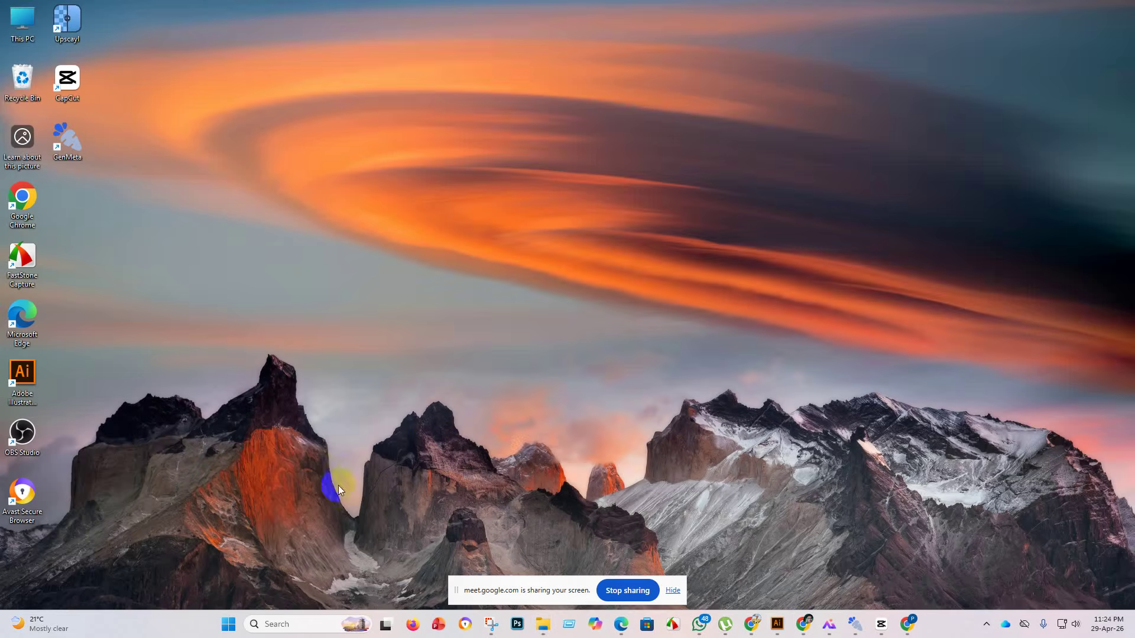
mouse_move(801, 627)
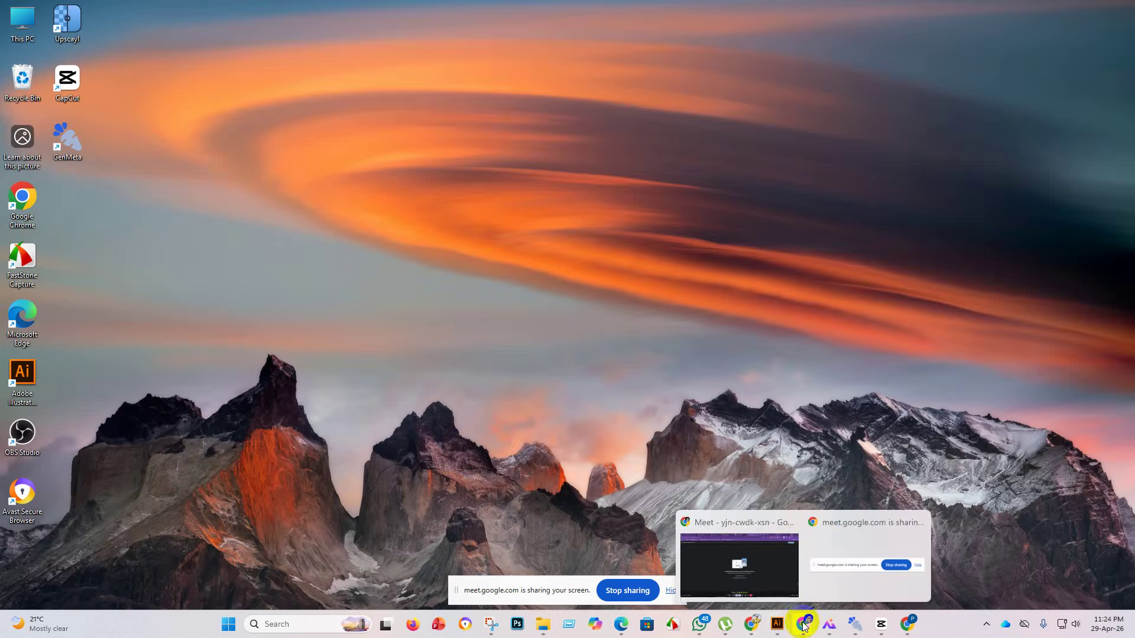
left_click(749, 564)
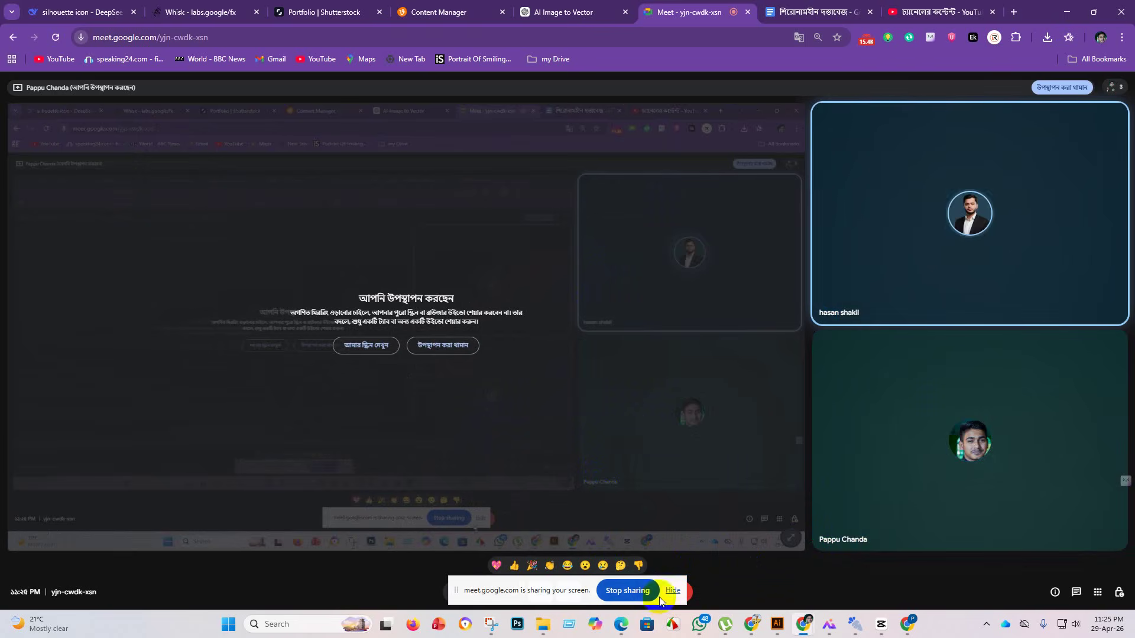
left_click(636, 592)
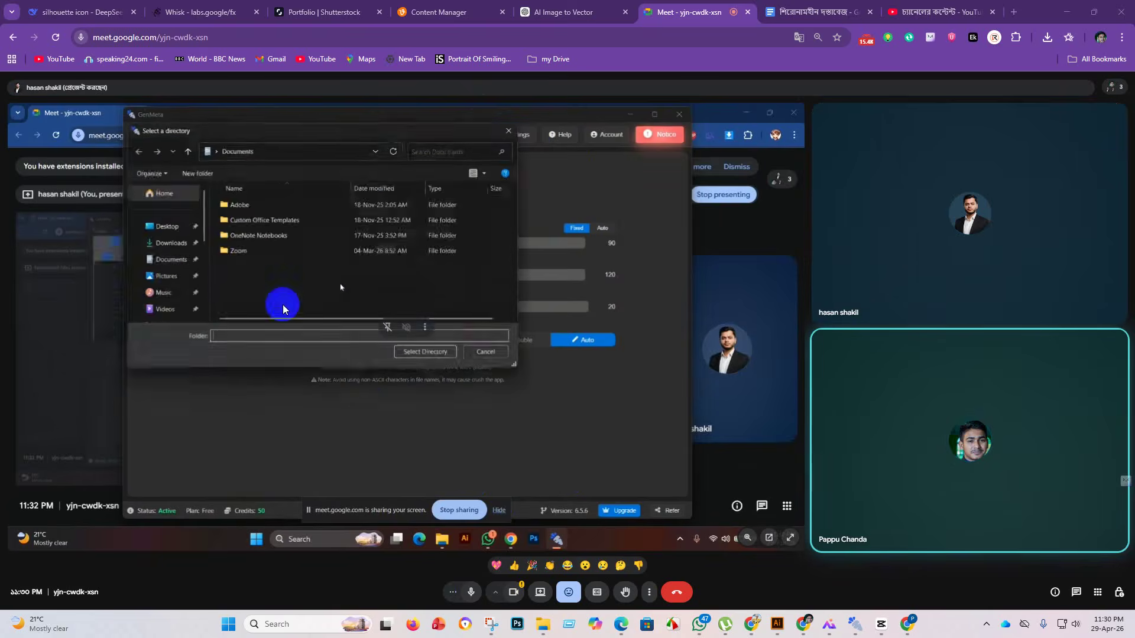
left_click(788, 538)
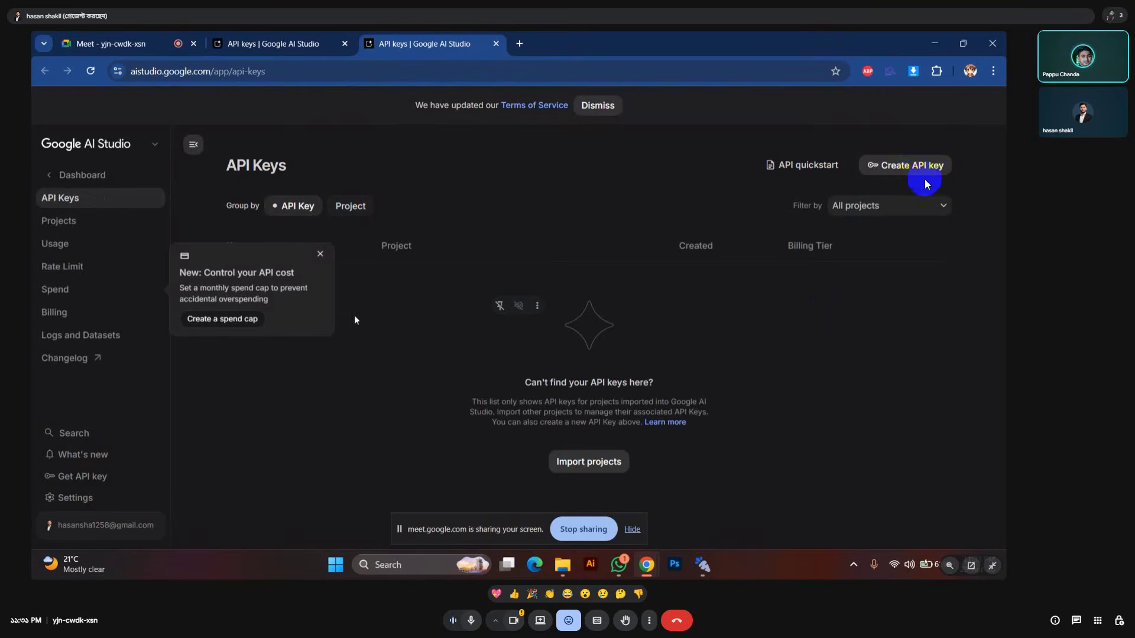
Start a new API key in Google AI Studio and name it "new project"
left_click(234, 322)
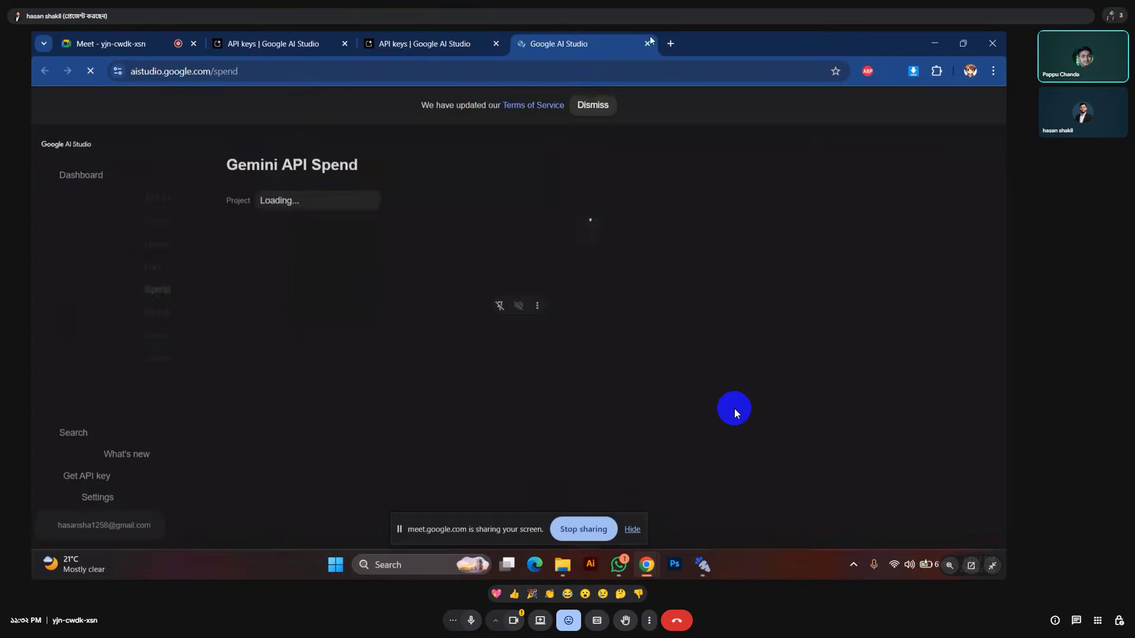
left_click(648, 43)
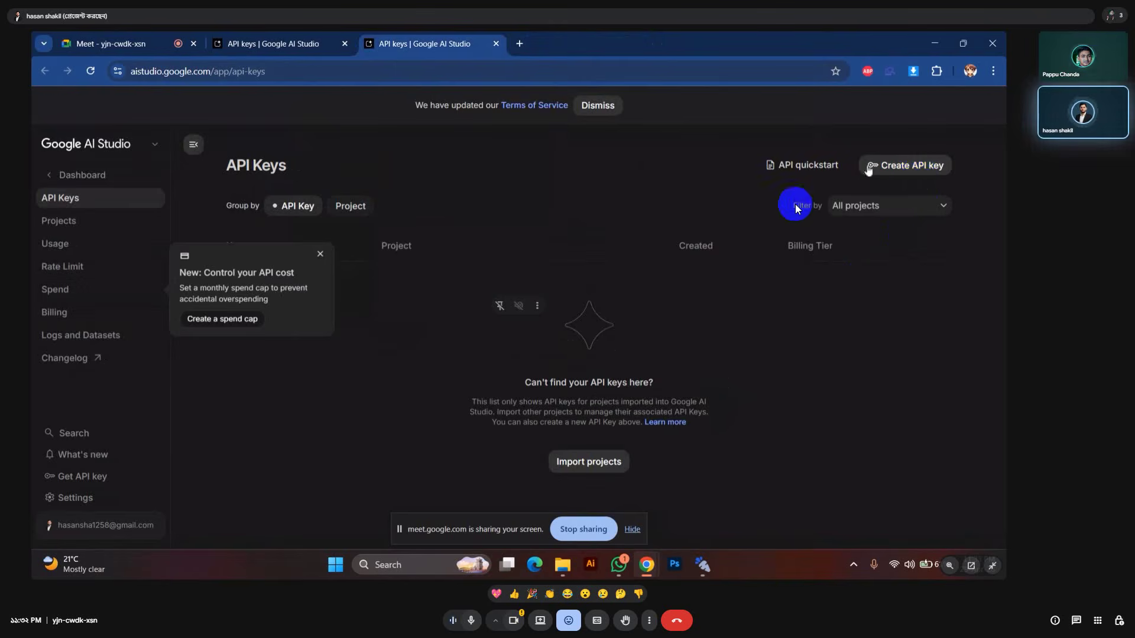
left_click(888, 166)
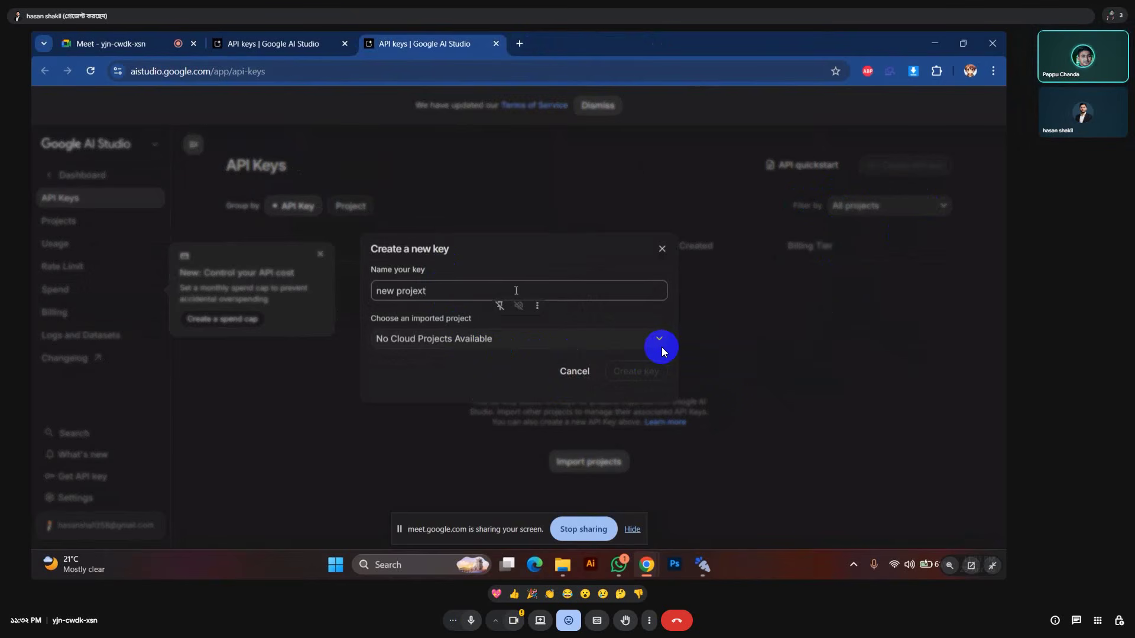
key("BackSpace")
type("t")
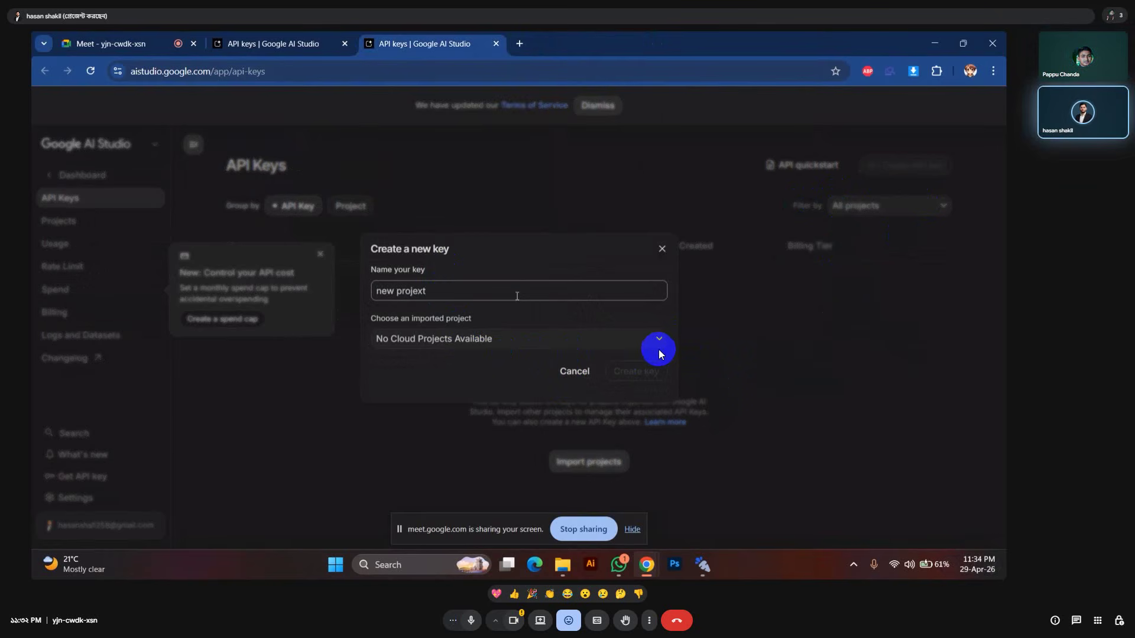
key("BackSpace")
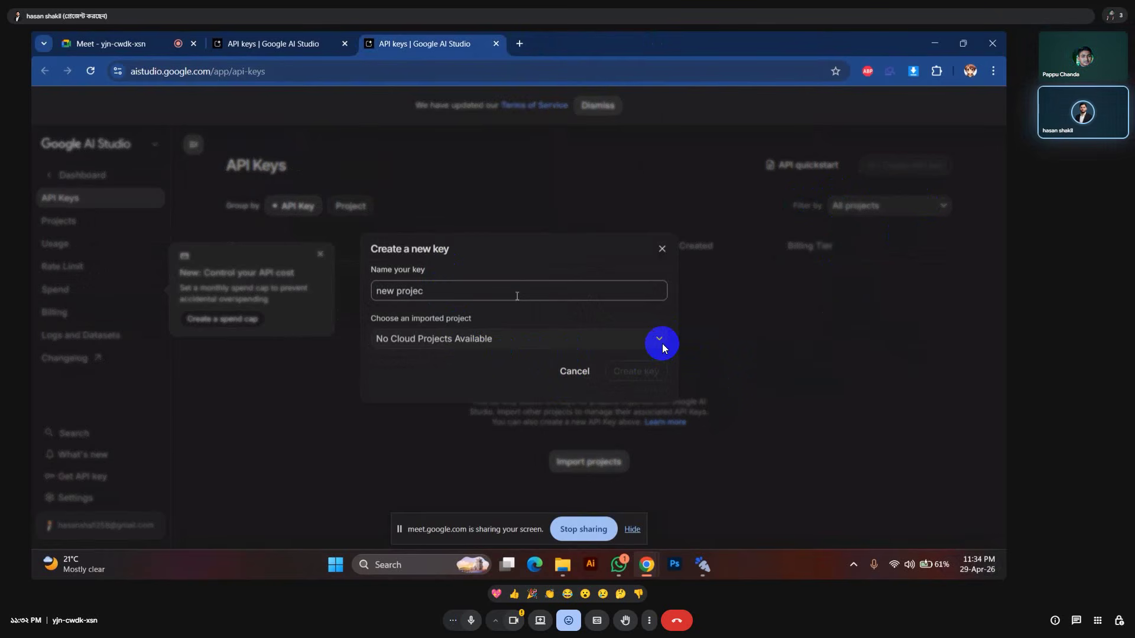
type("t")
Create a project named Gemini Project for the new API key and create the key in it
left_click(662, 341)
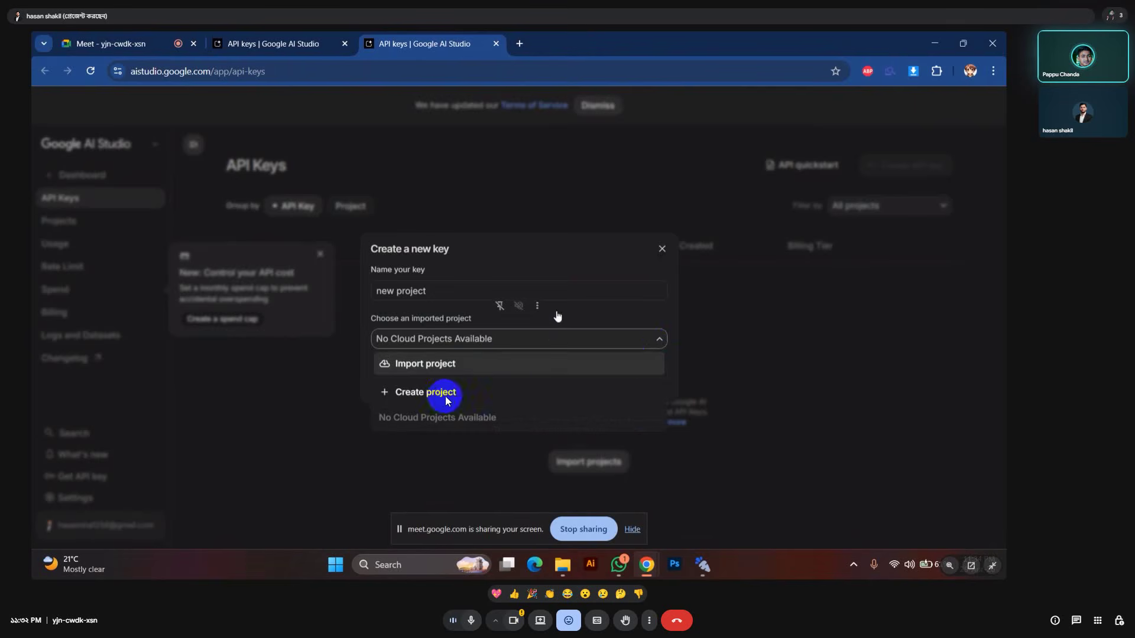
left_click(454, 391)
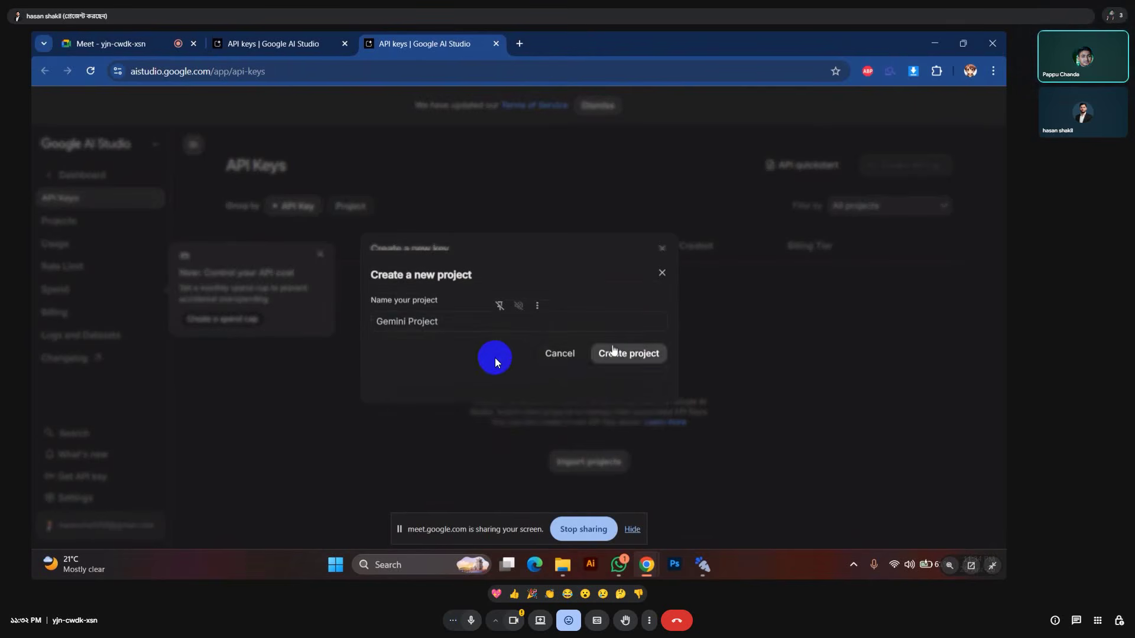
left_click(618, 353)
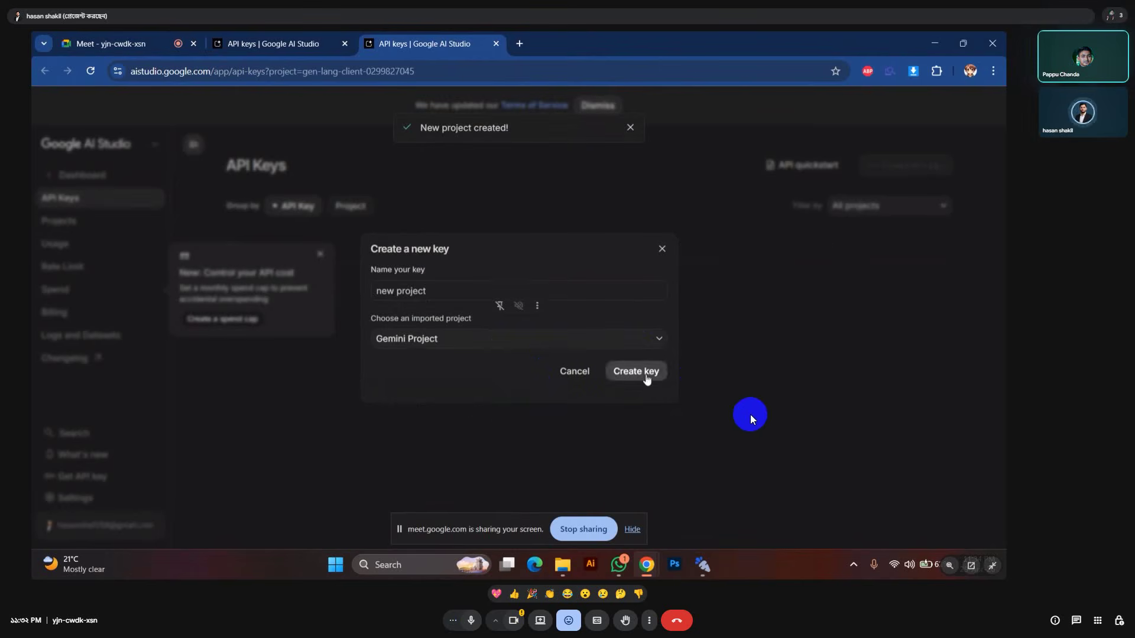
left_click(654, 380)
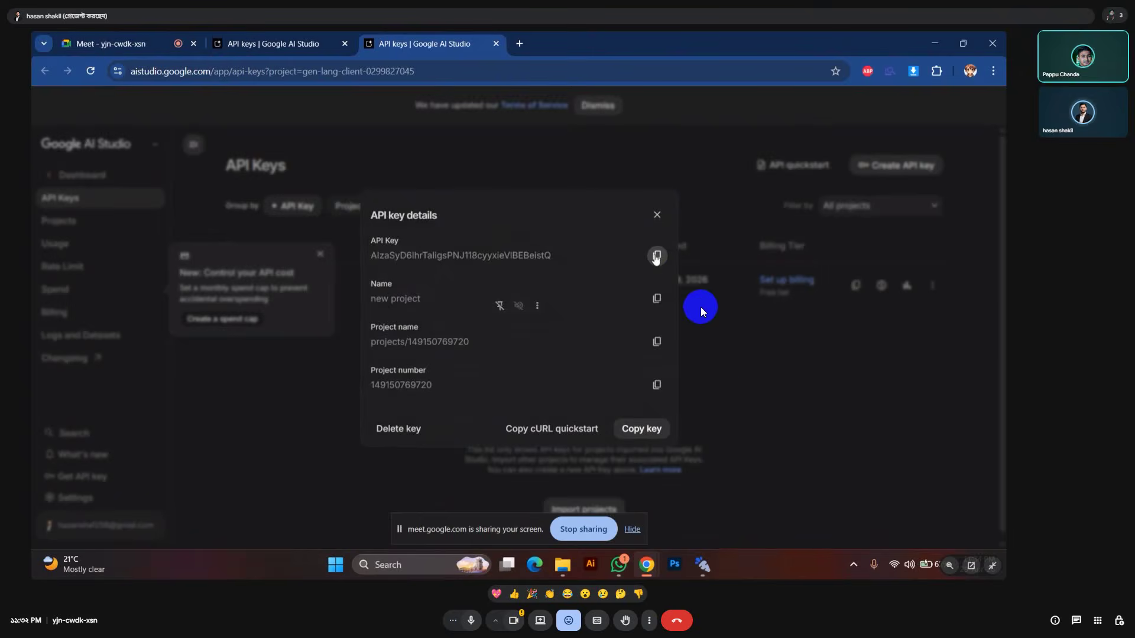
Switch to GenMeta, paste the copied API key as a new Gemini API key, and save the settings
left_click(702, 564)
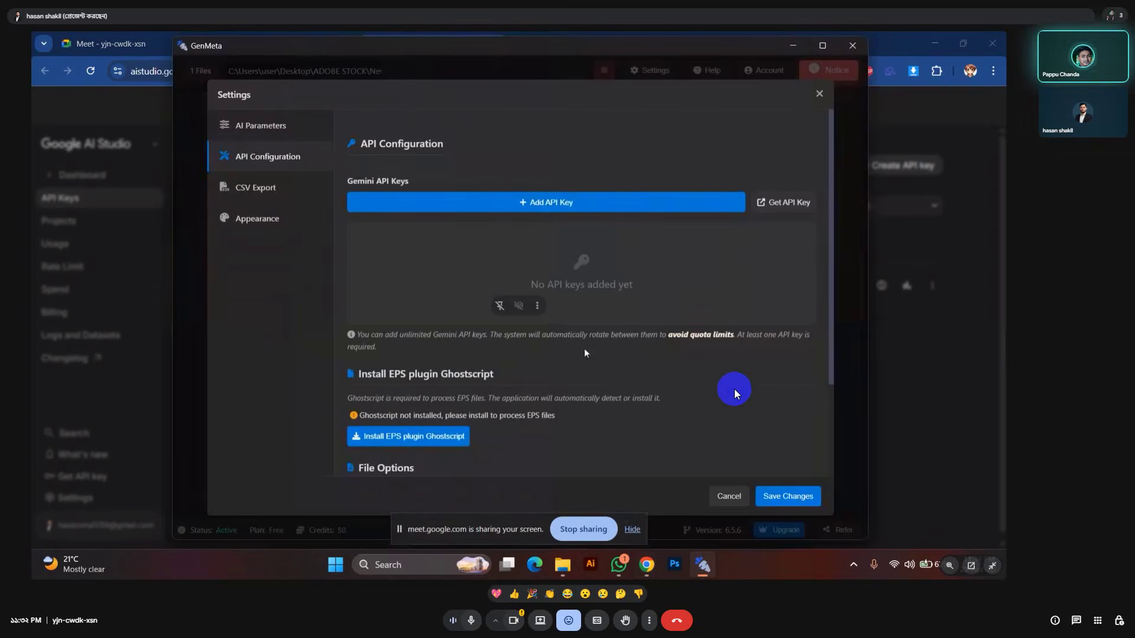
left_click(550, 208)
key("ctrl+v")
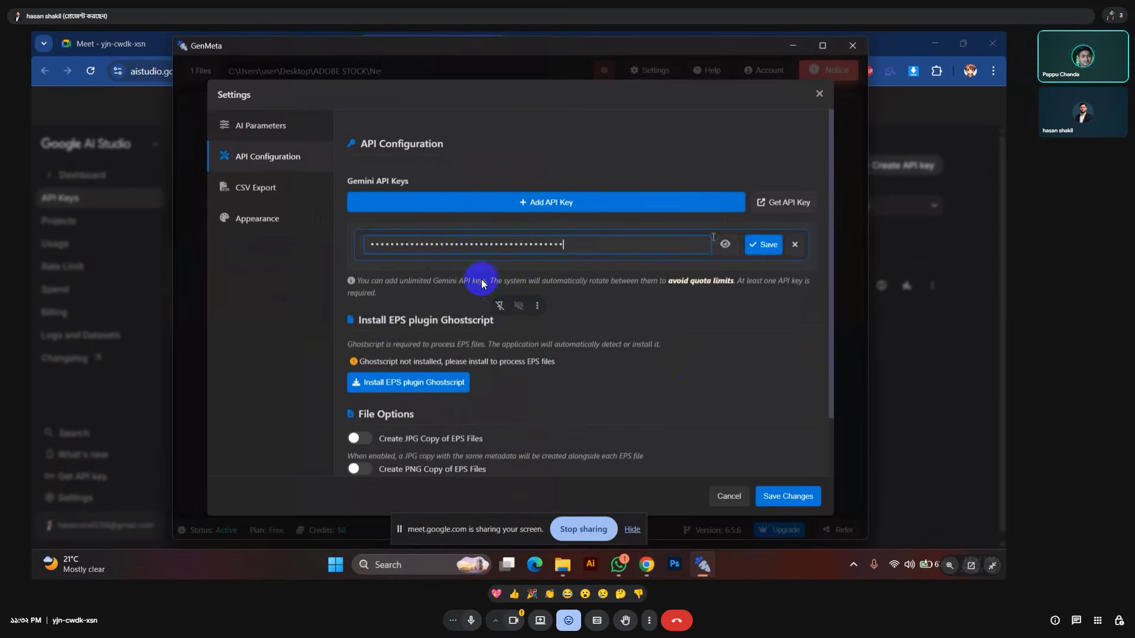
left_click(788, 496)
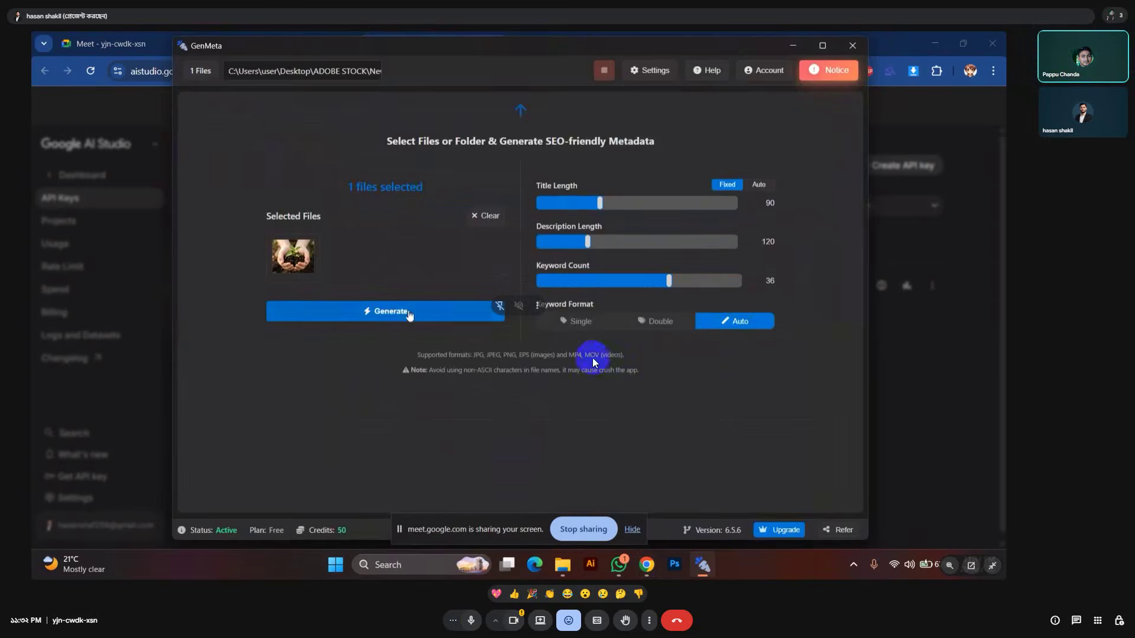
Generate metadata for the selected seedling image and check the file's embedded details in the result folder
left_click(408, 312)
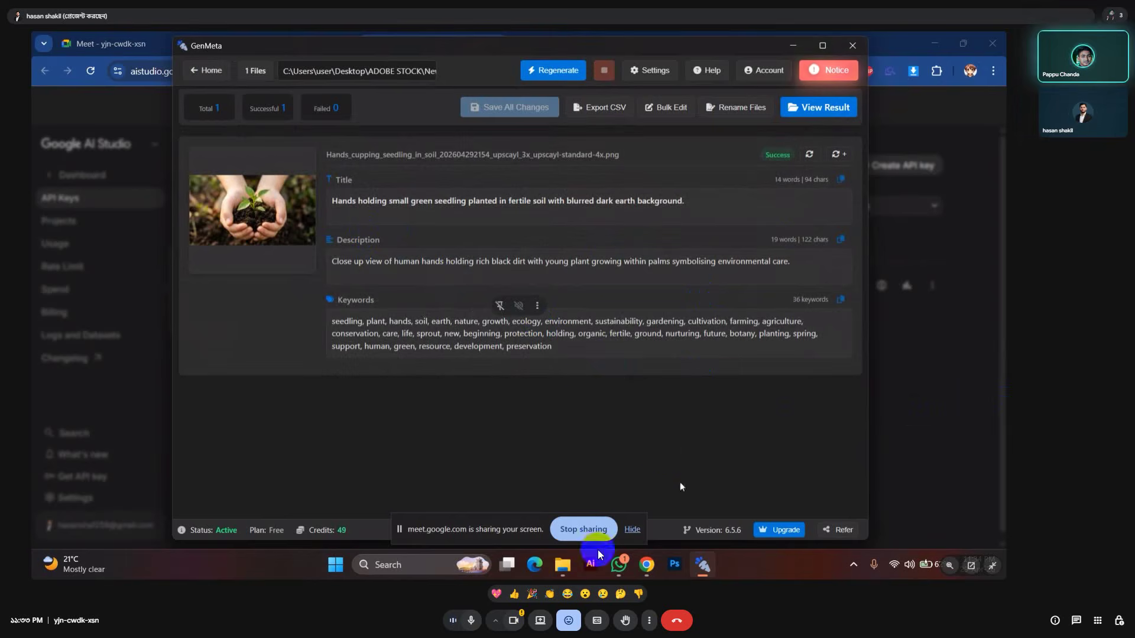
left_click(812, 110)
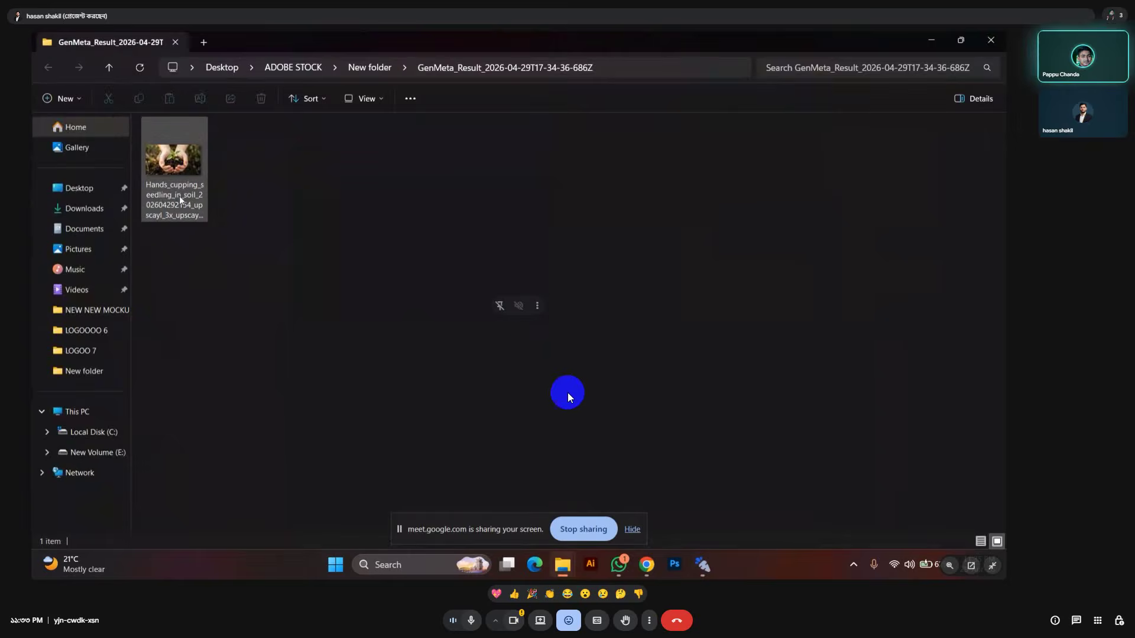
mouse_move(180, 200)
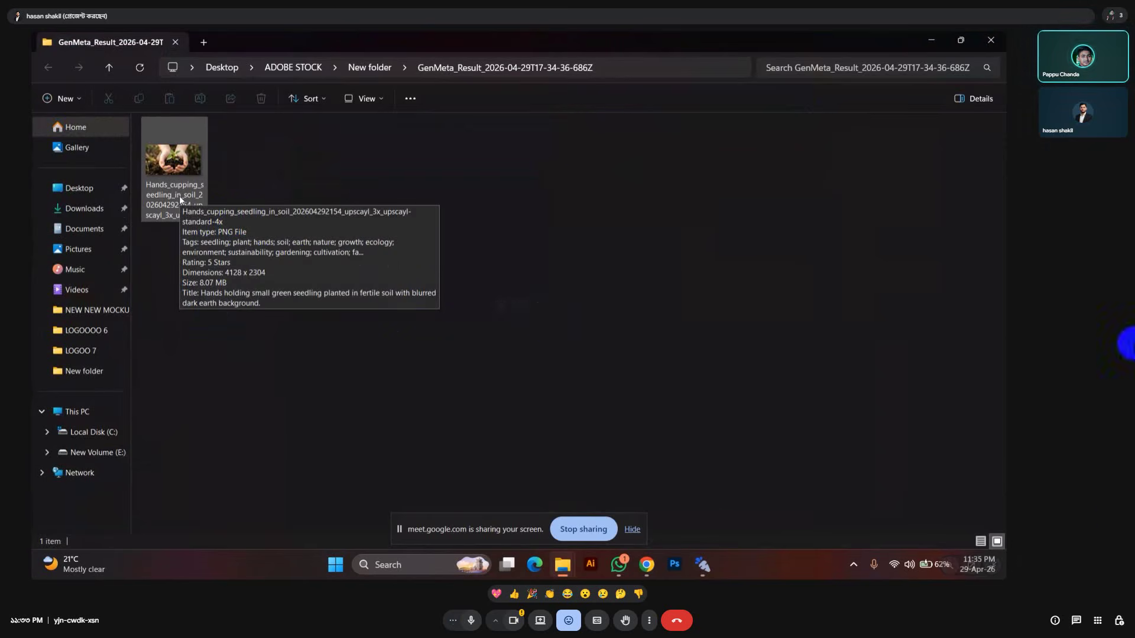
left_click(179, 196)
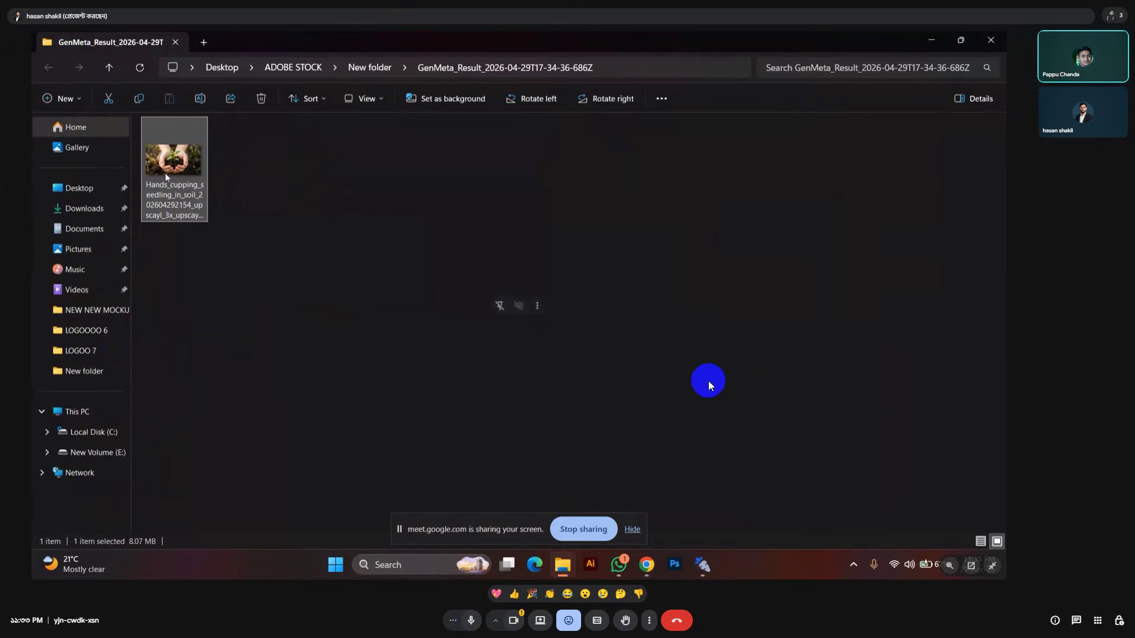
Compare the original seedling image in the parent New folder with the copy in the GenMeta result folder
left_click(109, 70)
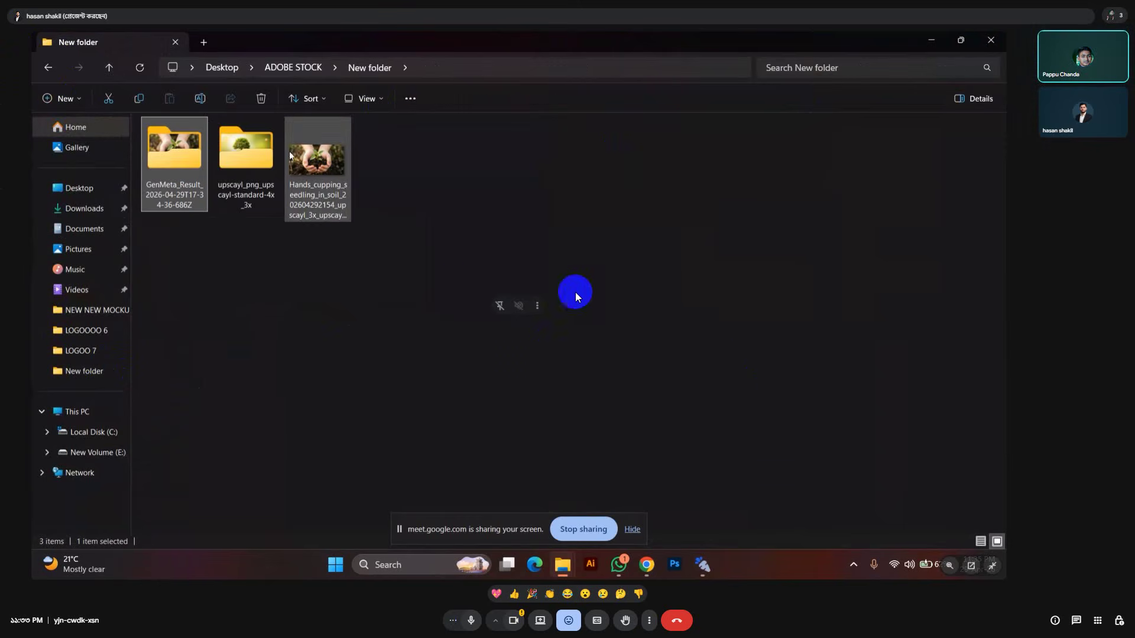
key("Return")
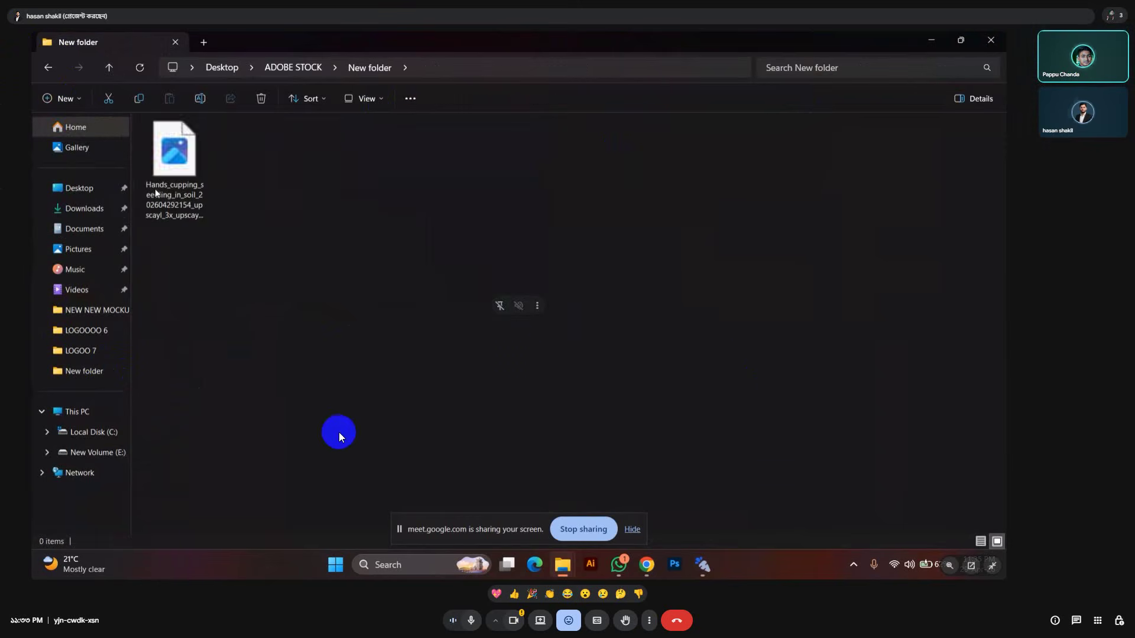
left_click(109, 67)
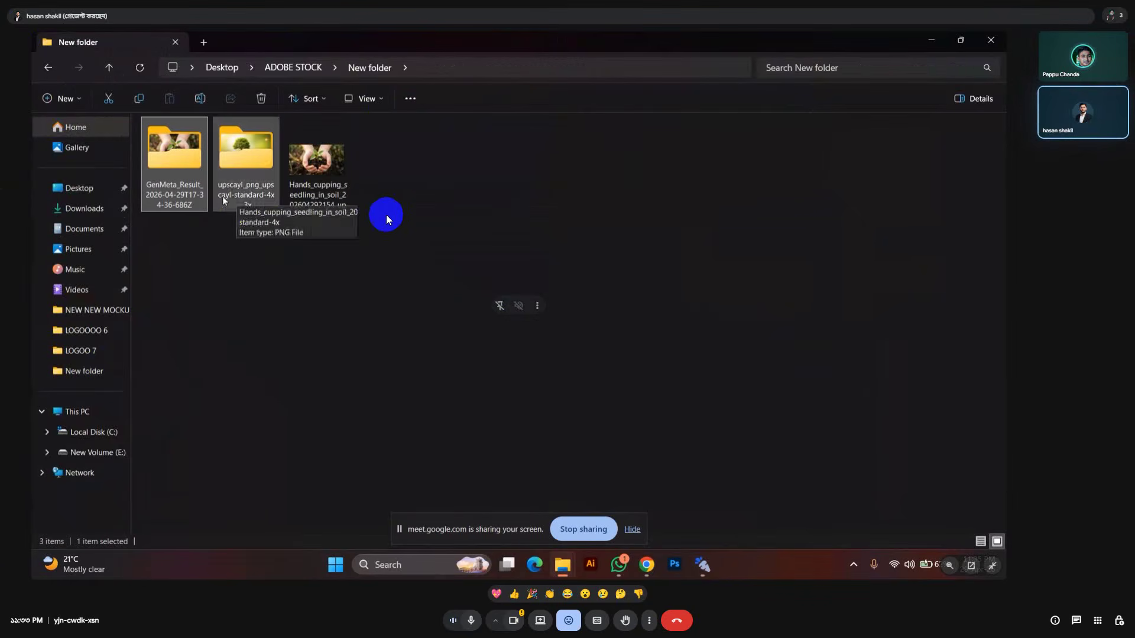
double_click(175, 165)
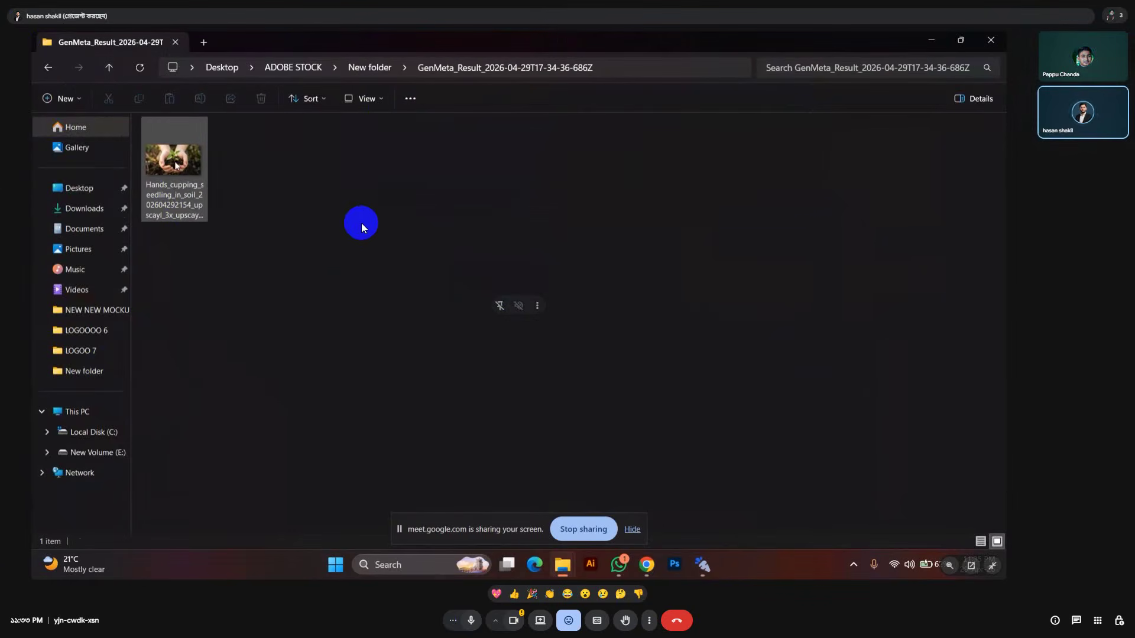
Switch to Chrome, open Adobe Stock's Contributors Uploaded Files page in a new tab, and delete the uploaded seedling image
left_click(648, 565)
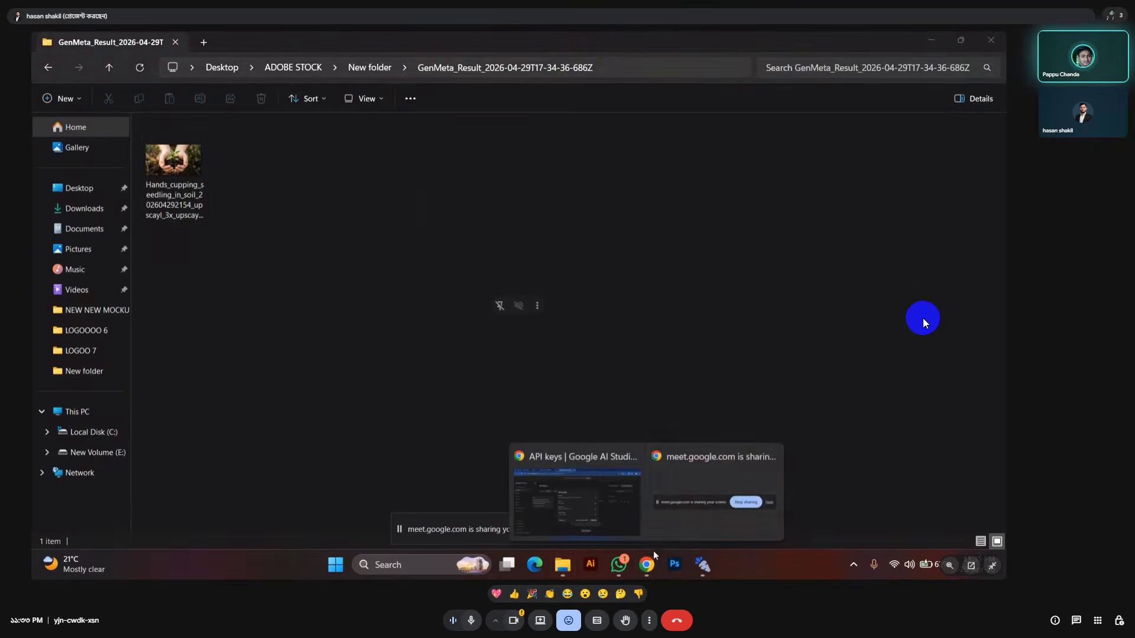
left_click(577, 500)
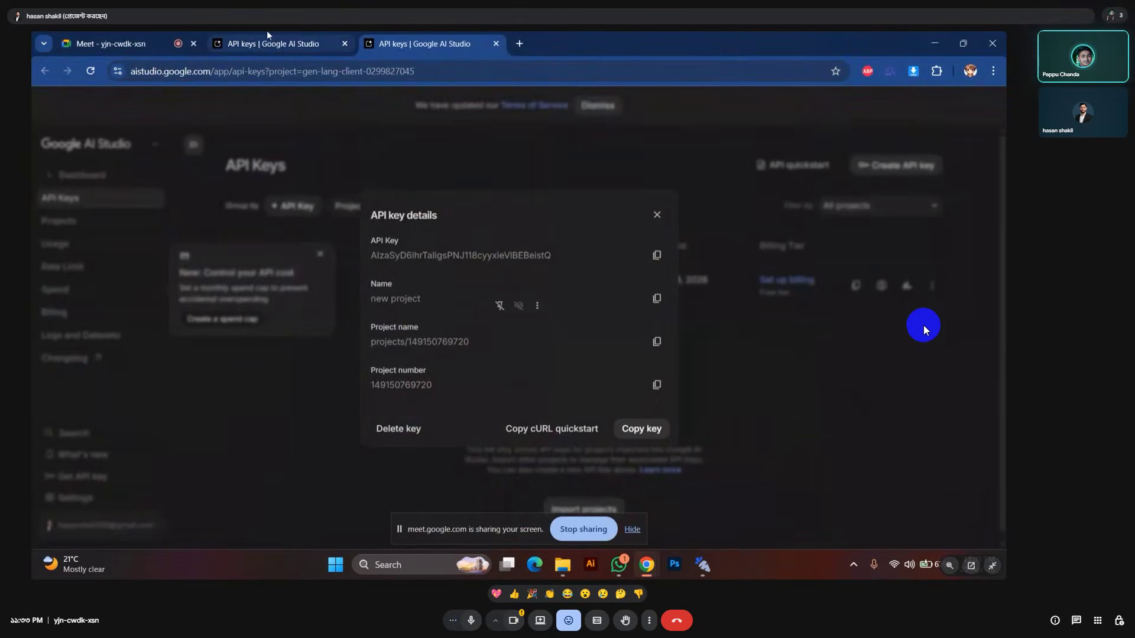
key("ctrl+t")
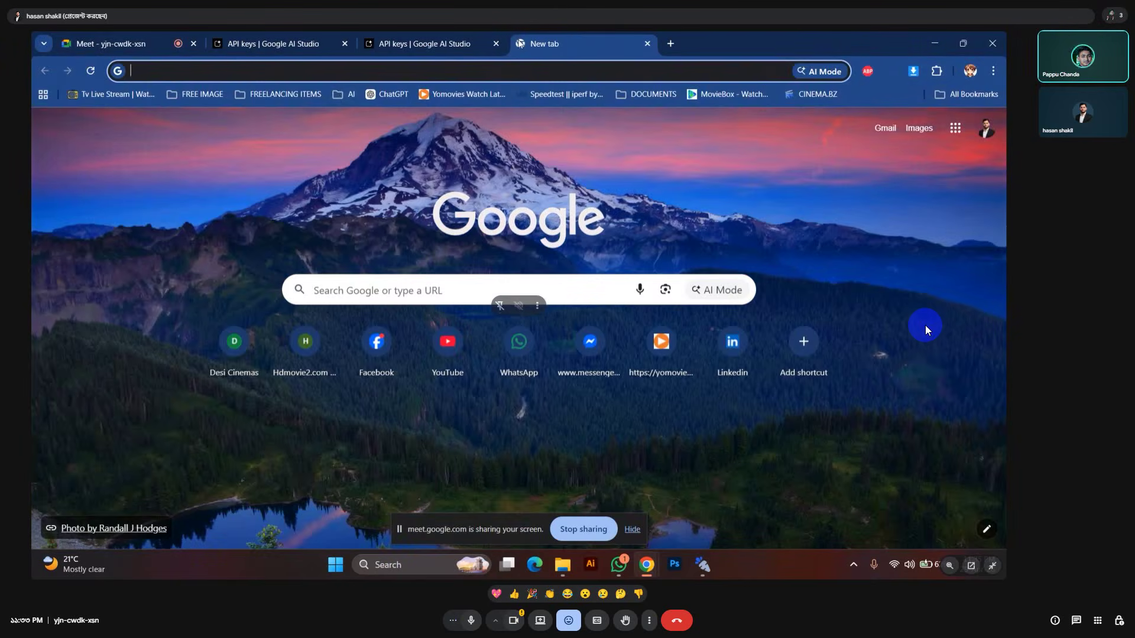
left_click(344, 94)
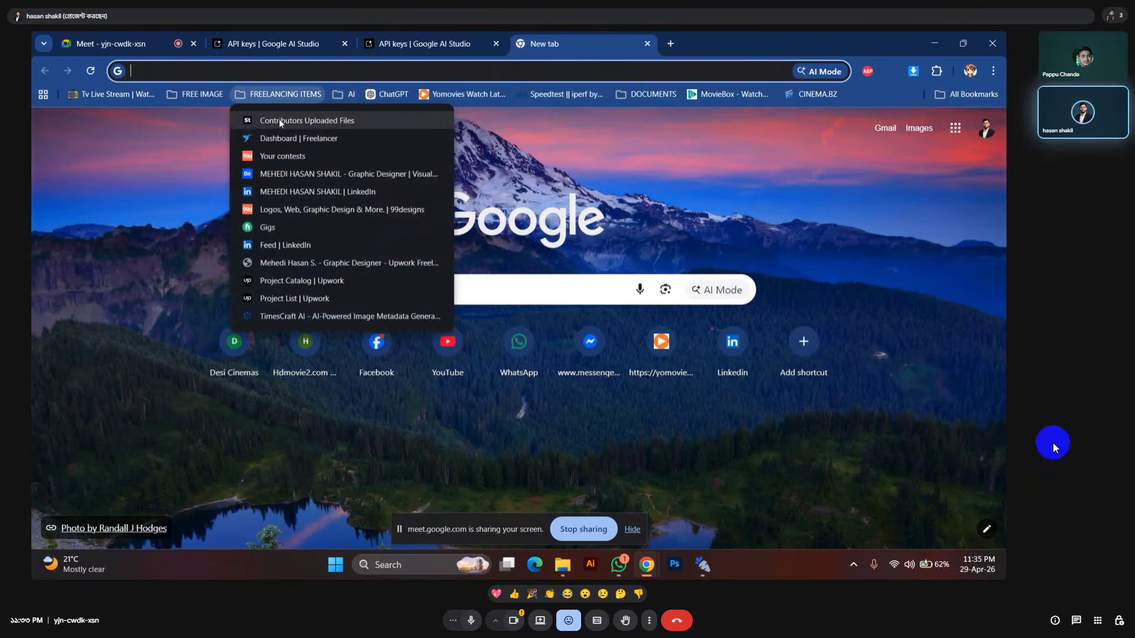
left_click(279, 120)
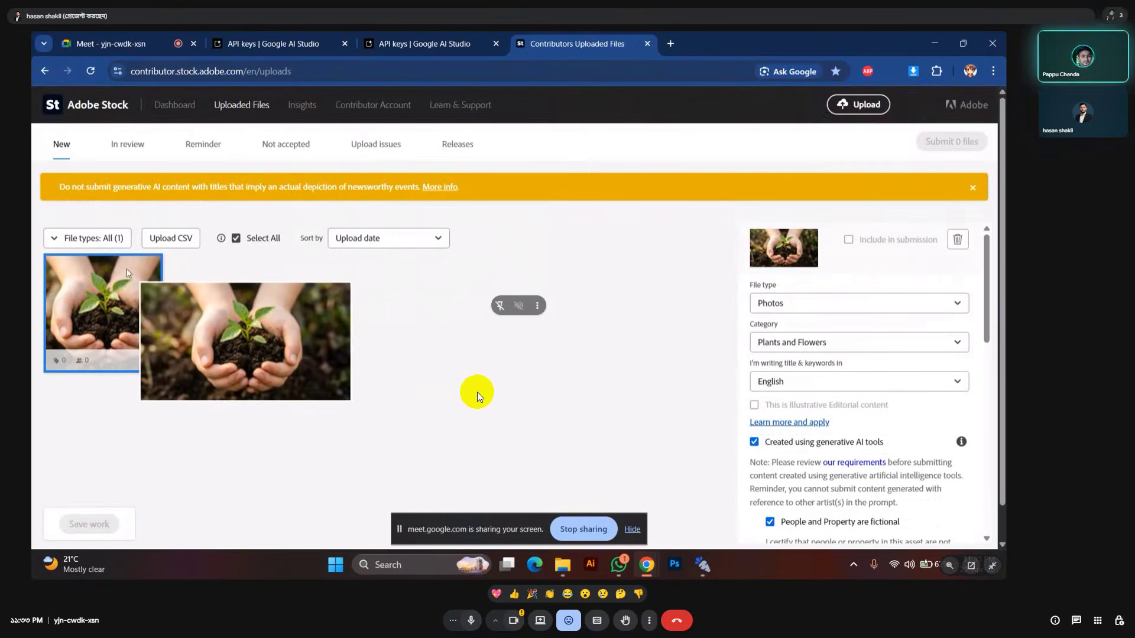
left_click(958, 240)
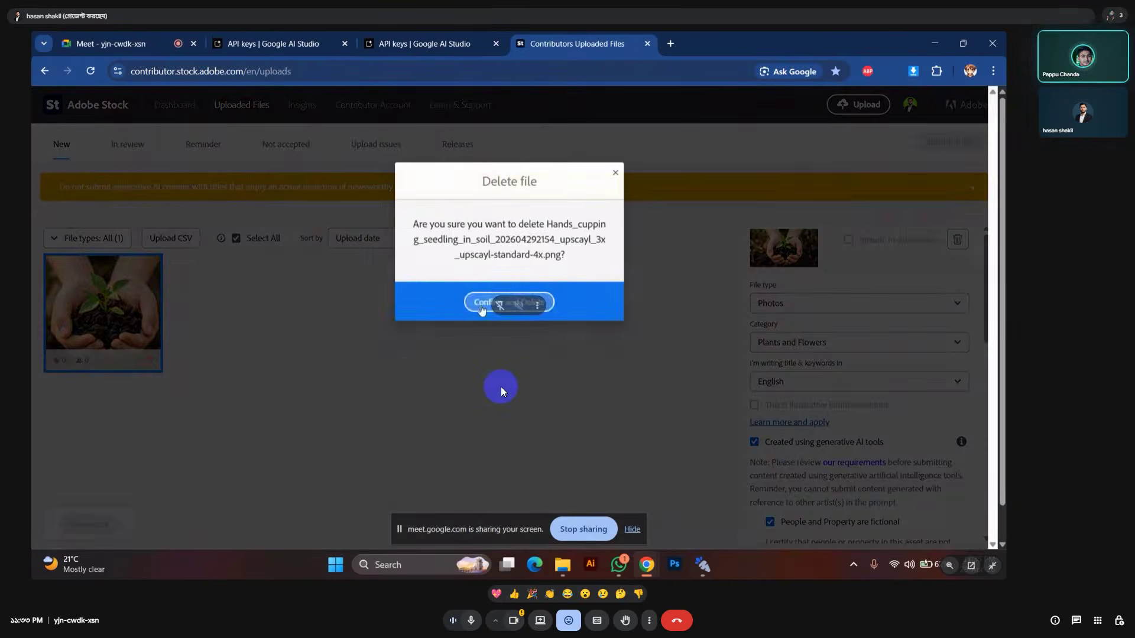
left_click(482, 303)
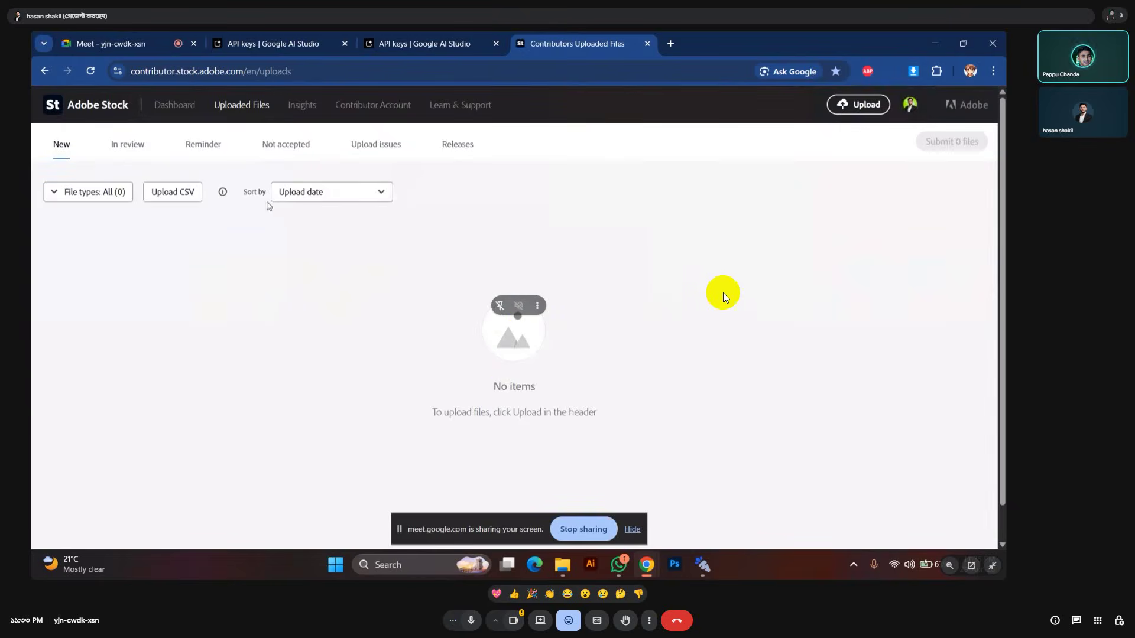
Upload the seedling image from the GenMeta result folder inside Desktop > ADOBE STOCK > New folder to Adobe Stock
left_click(855, 107)
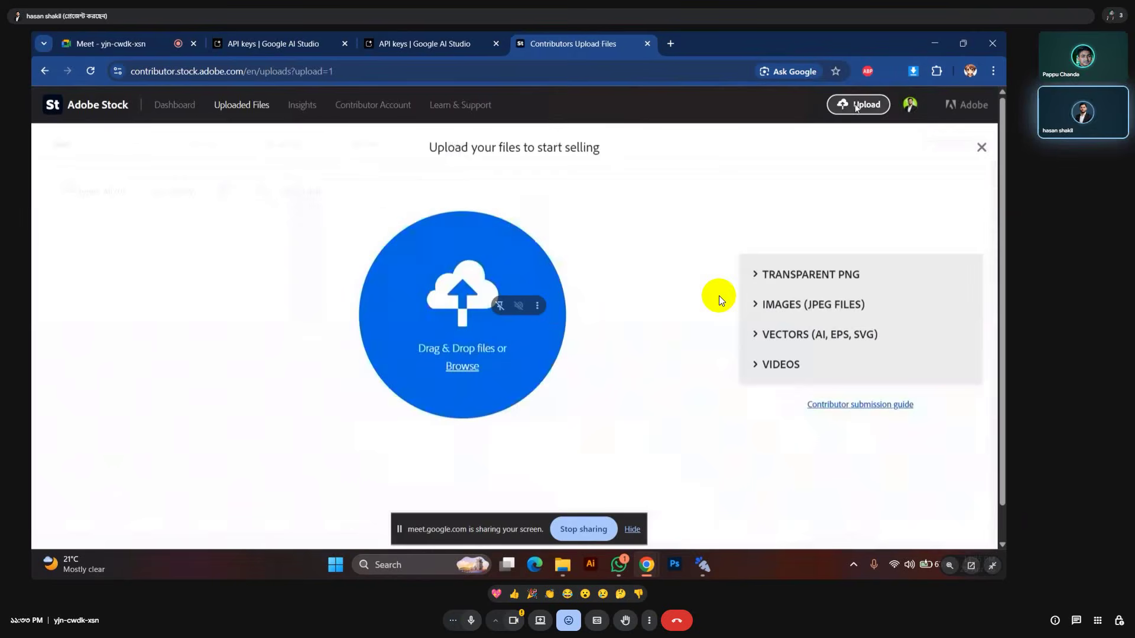
left_click(462, 367)
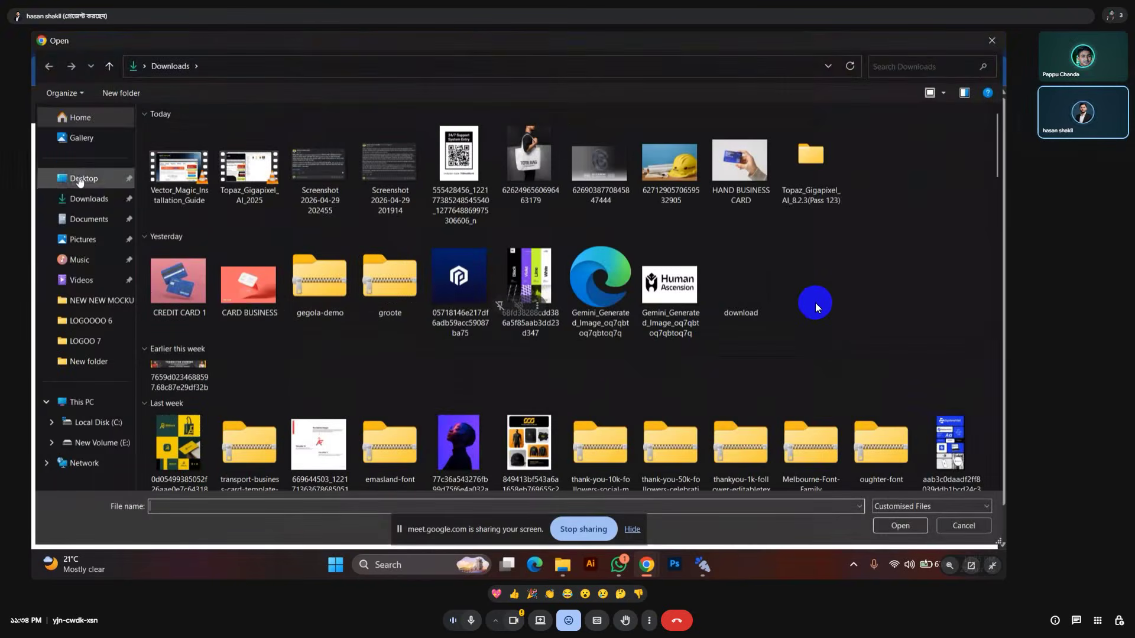
left_click(81, 179)
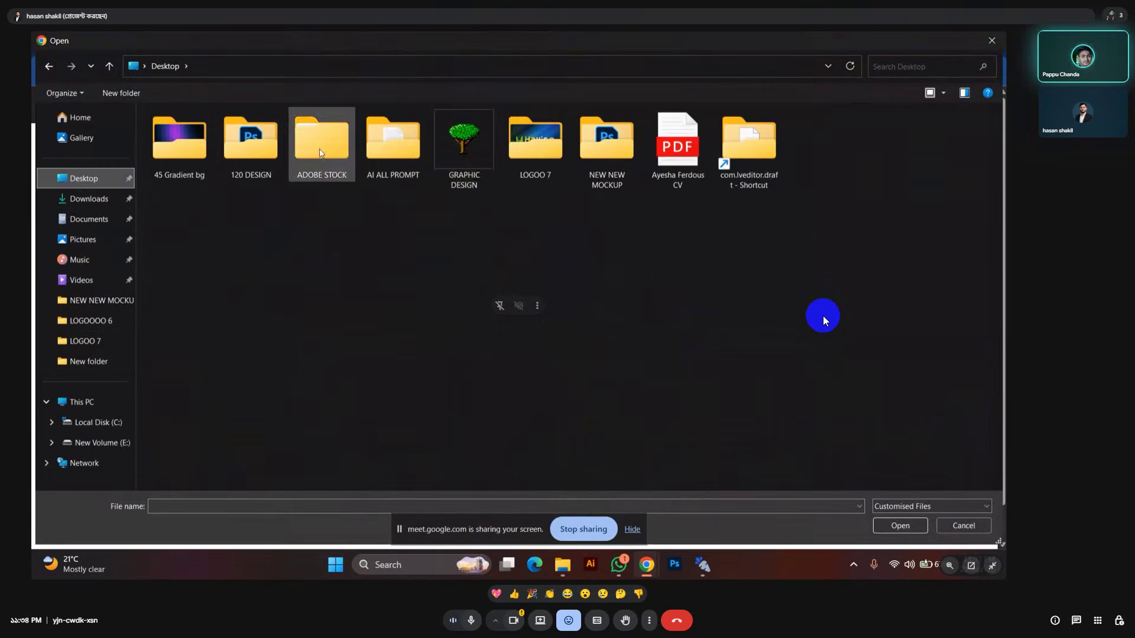
double_click(300, 160)
double_click(180, 152)
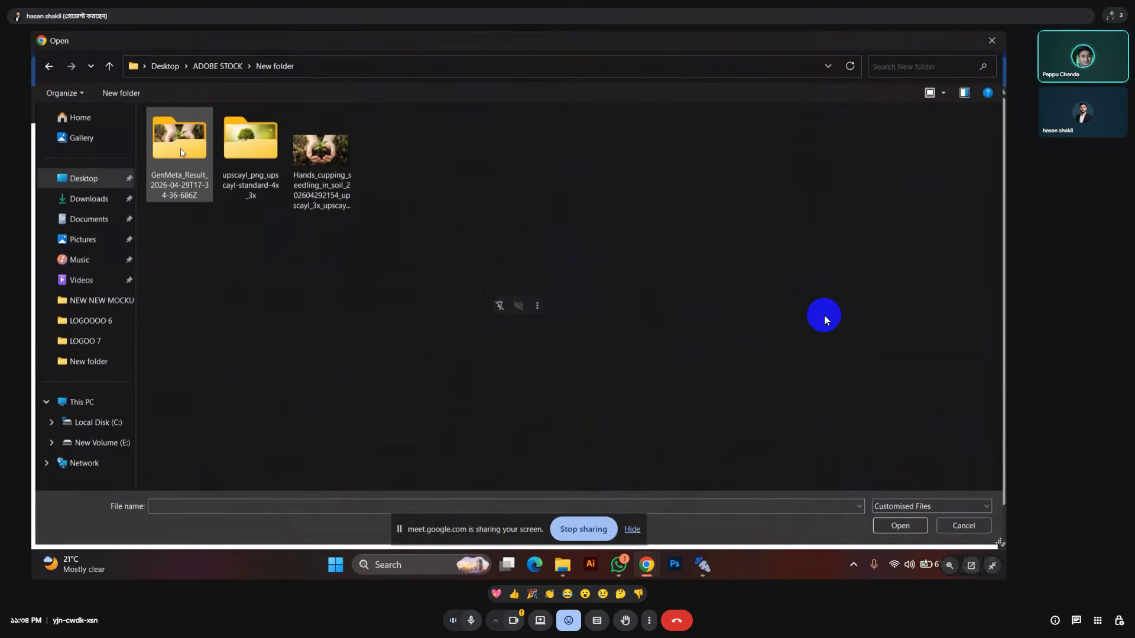
double_click(180, 156)
left_click(179, 153)
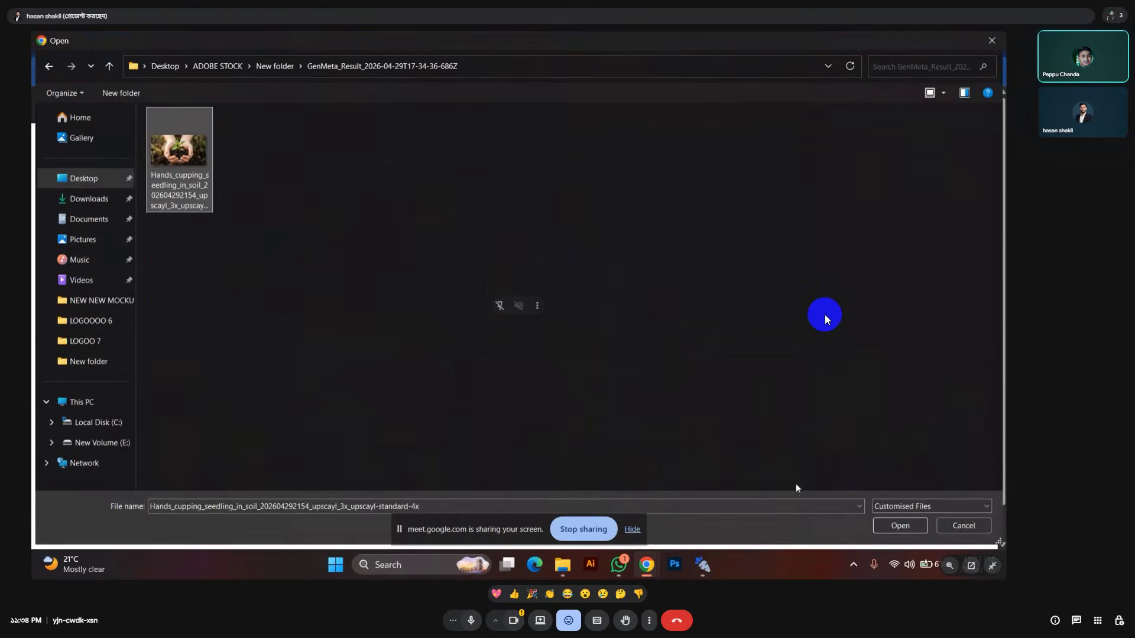
left_click(917, 528)
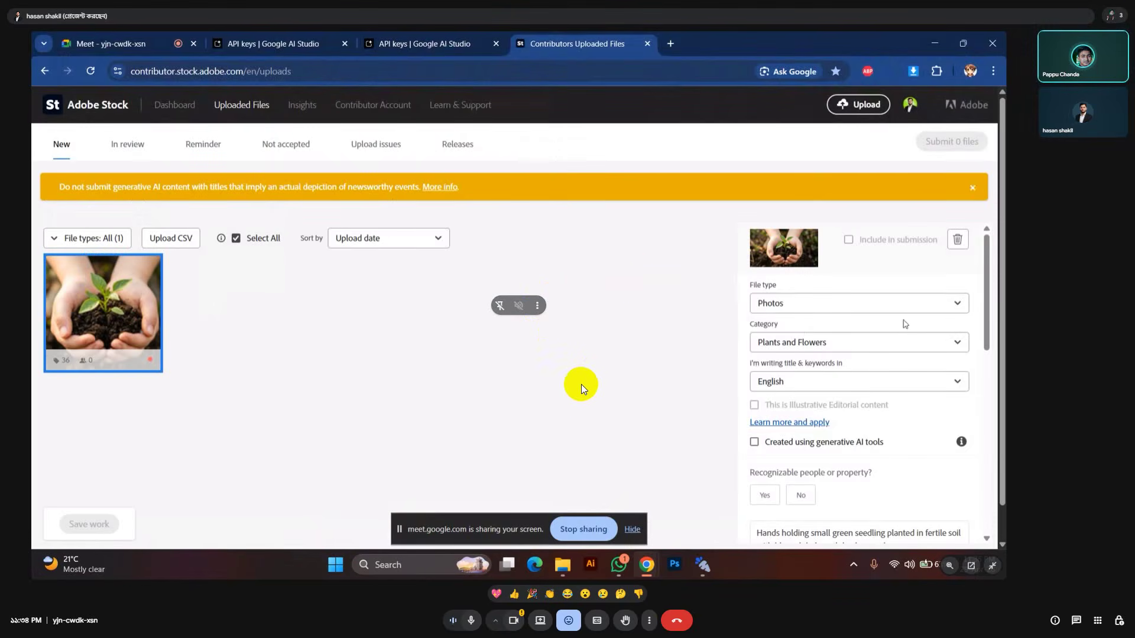
Mark the seedling image as created using generative AI tools with fictional people and property, and save the work
scroll(896, 331, "down", 2)
left_click(754, 315)
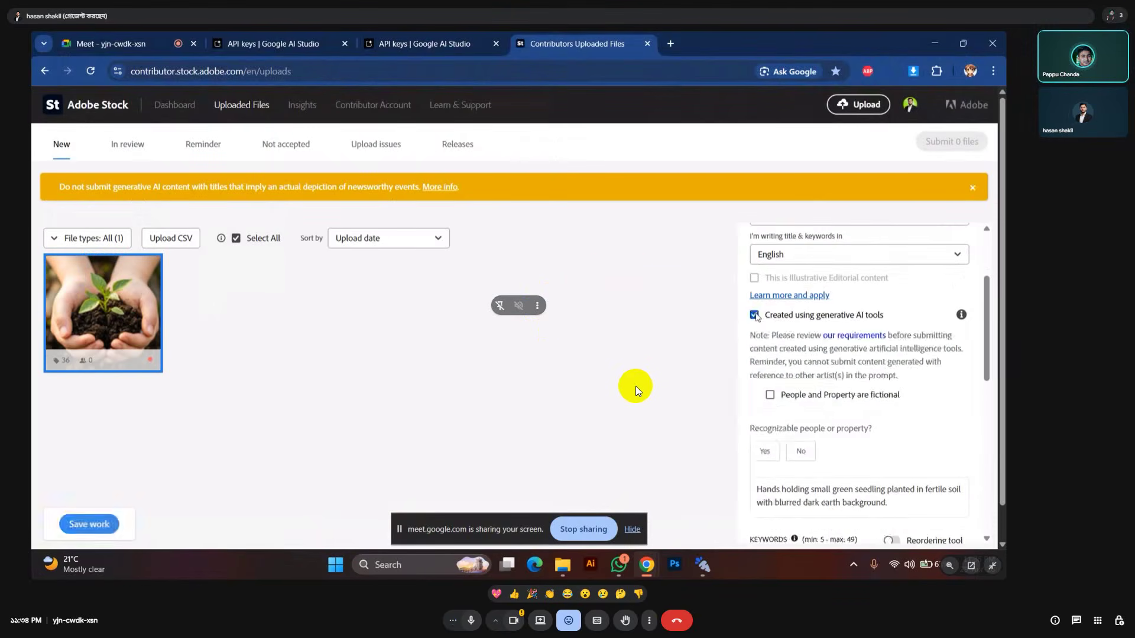
scroll(769, 319, "down", 1)
left_click(770, 331)
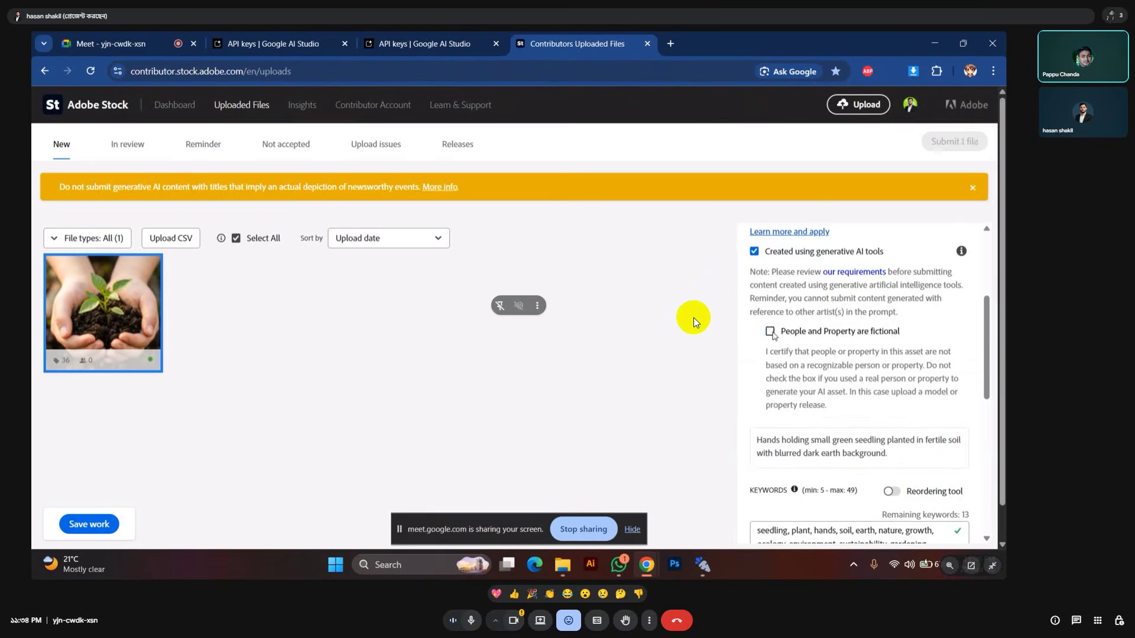
scroll(786, 367, "down", 3)
scroll(946, 332, "down", 3)
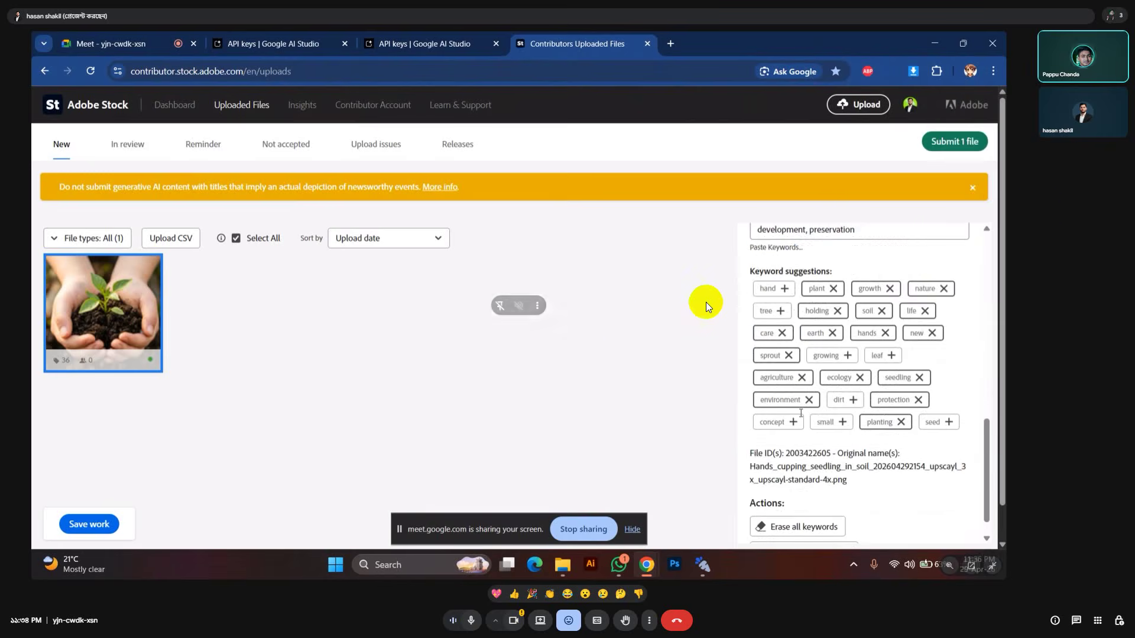
left_click(101, 532)
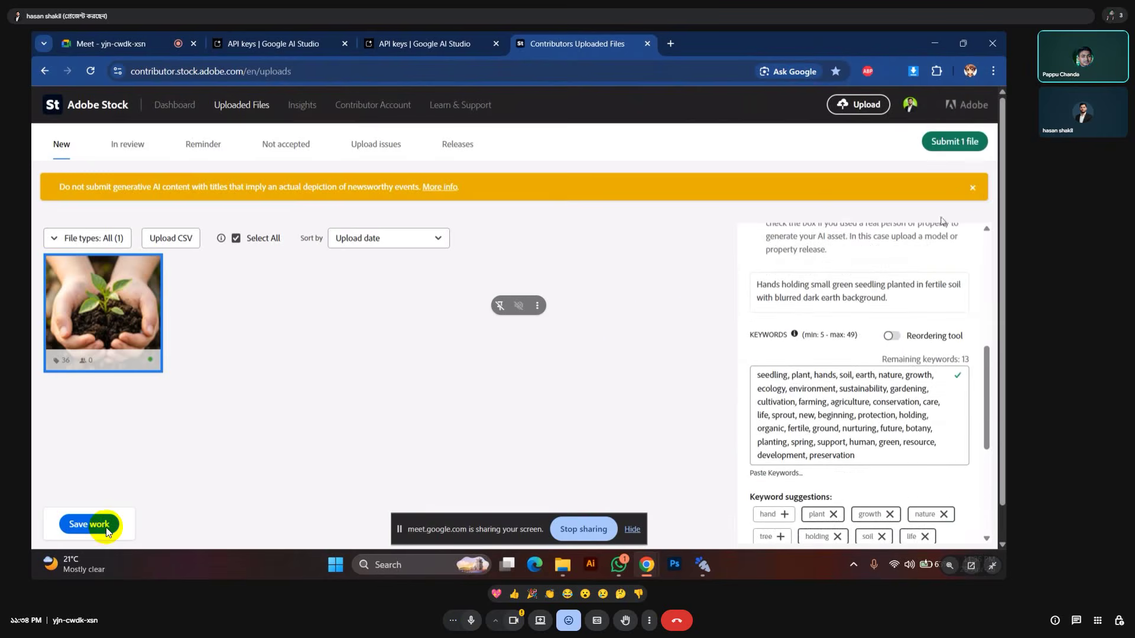
scroll(462, 377, "down", 1)
scroll(839, 415, "up", 5)
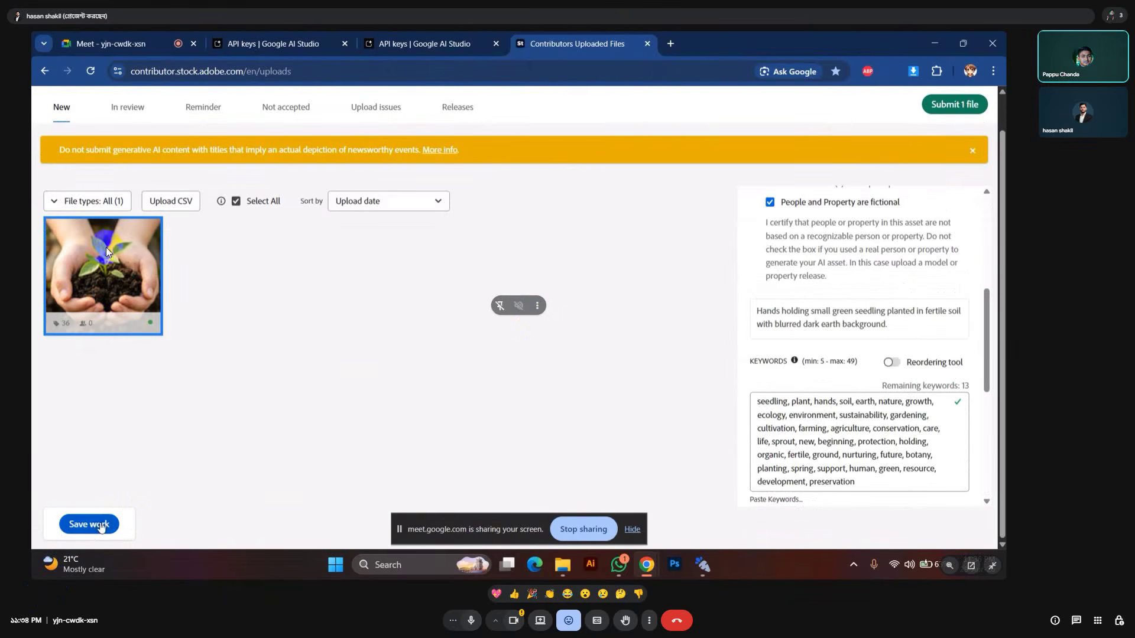
left_click(101, 527)
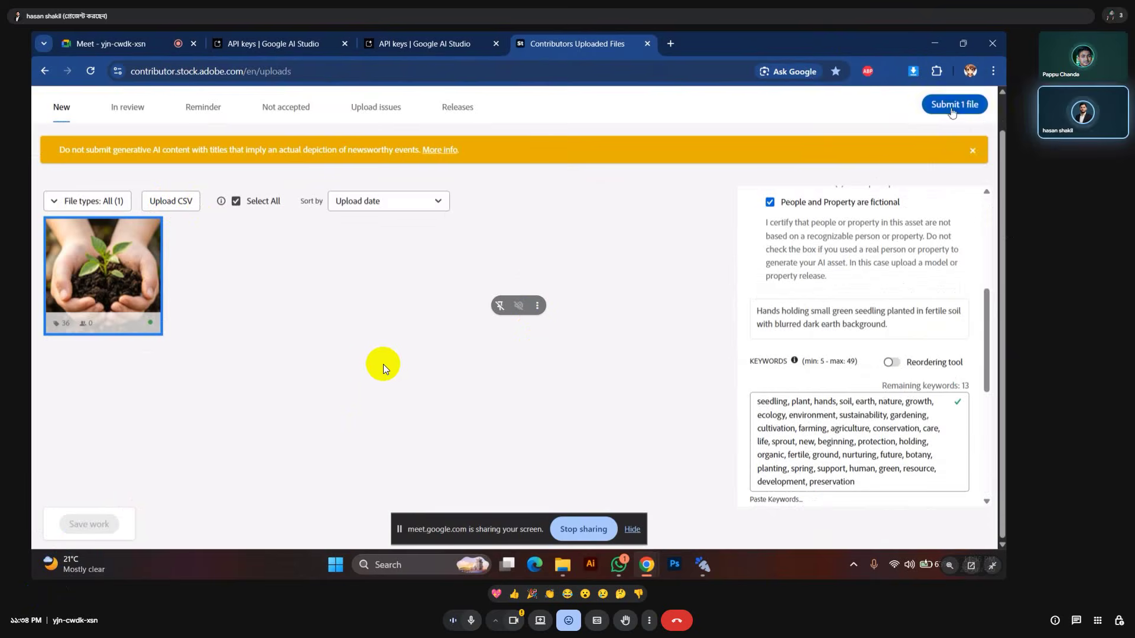
Start submitting the seedling image and accept both submission guideline statements in the terms and conditions
left_click(953, 106)
left_click(354, 221)
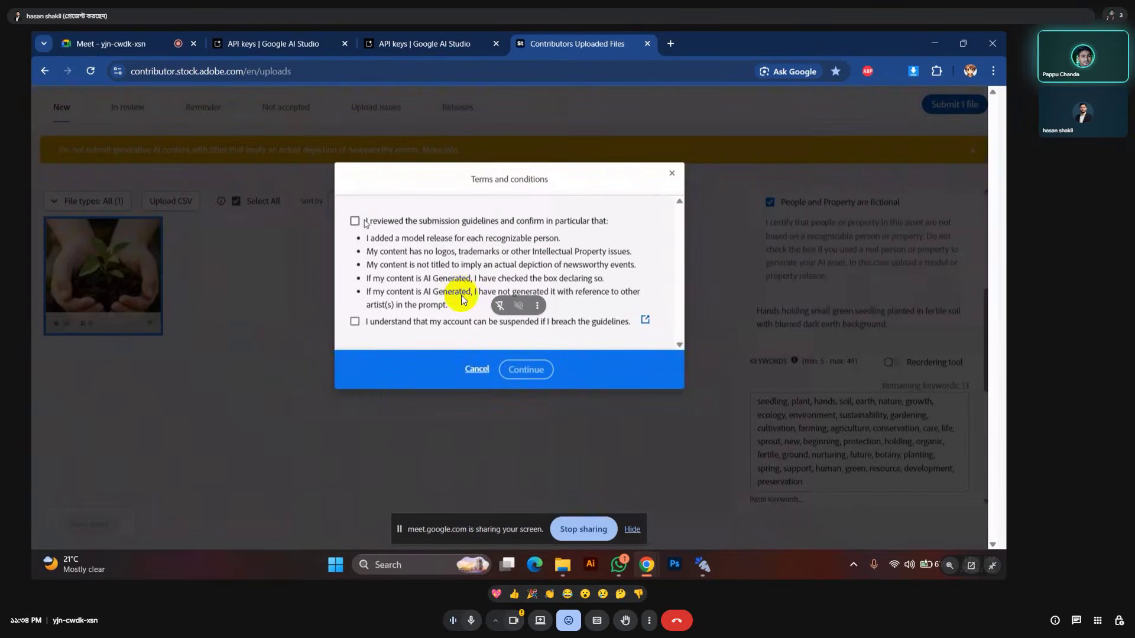
left_click(354, 321)
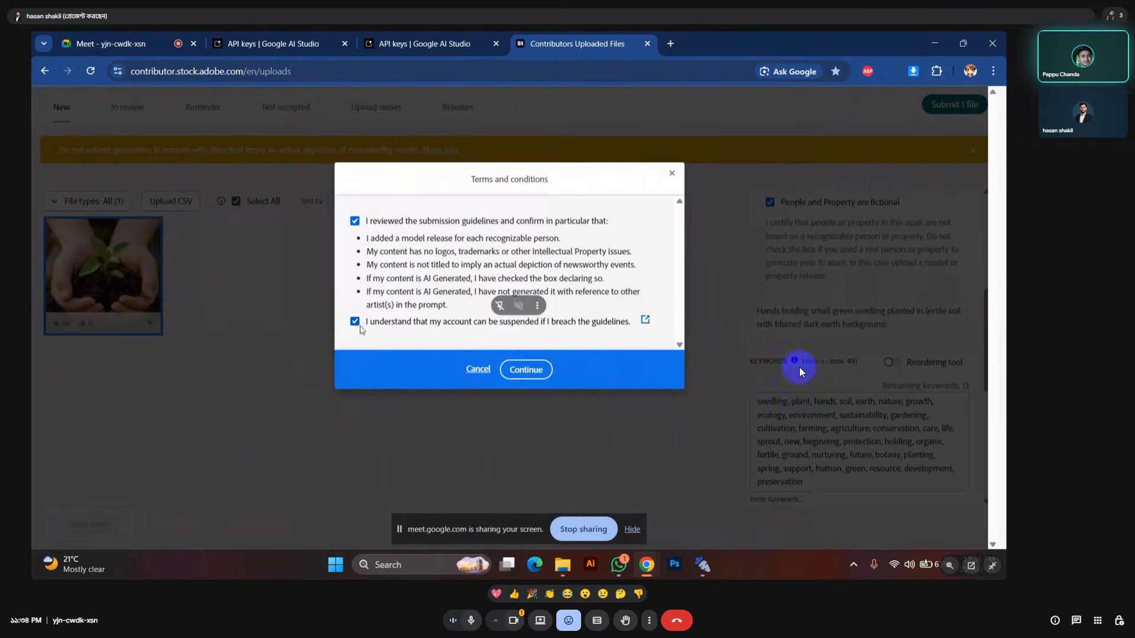
left_click(524, 368)
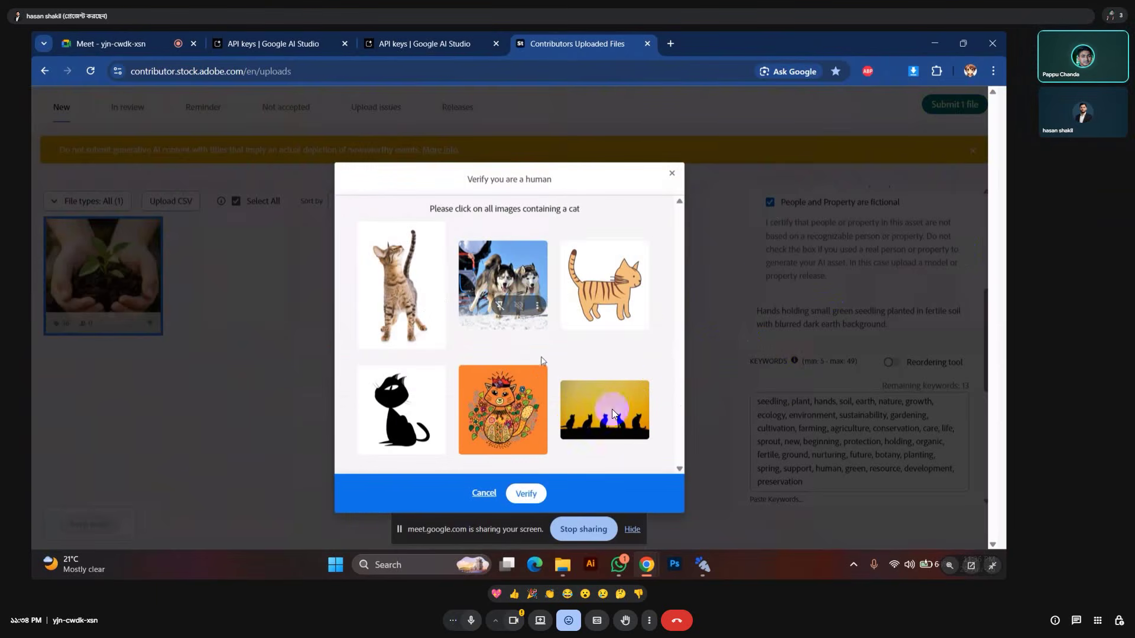
Complete the human verification by selecting all five cat images, and submit the seedling image
left_click(629, 296)
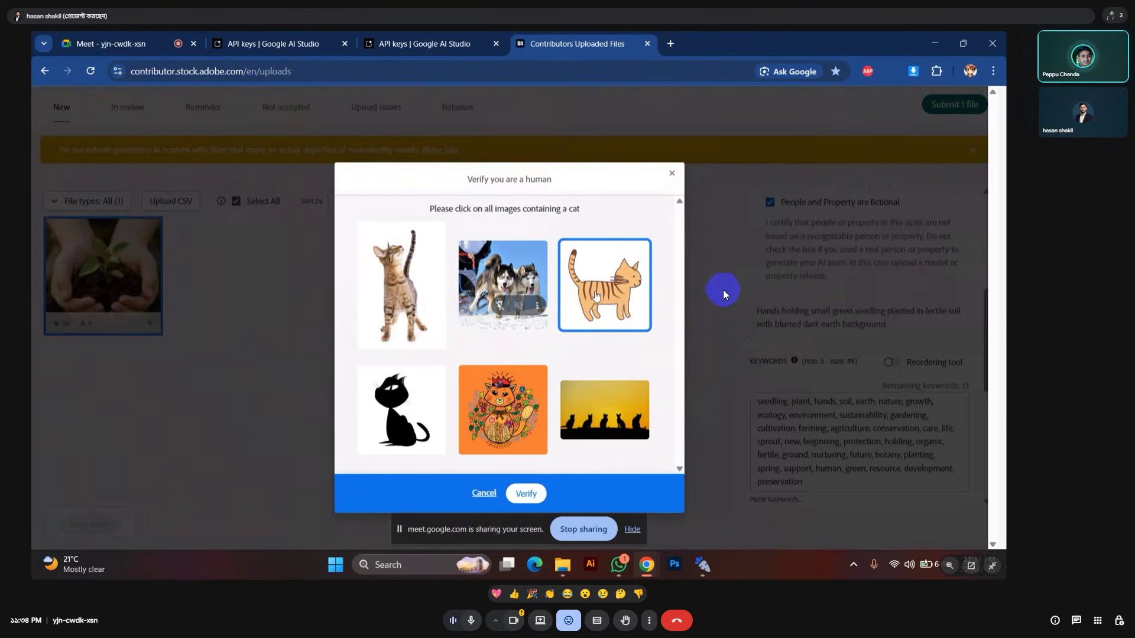
left_click(395, 291)
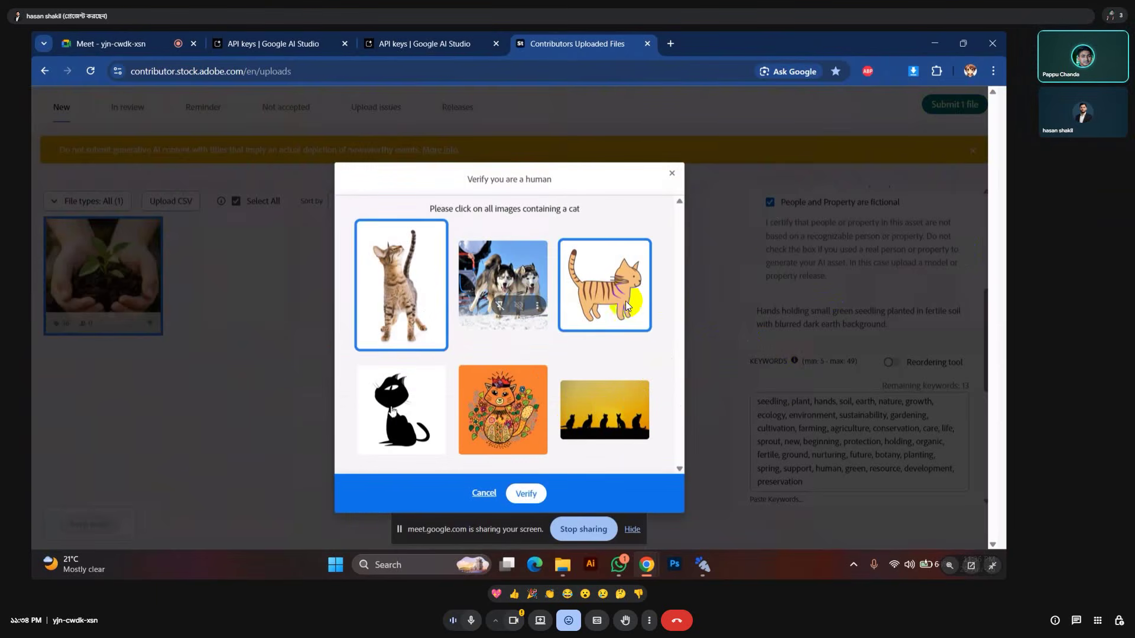
left_click(392, 409)
left_click(491, 417)
left_click(602, 432)
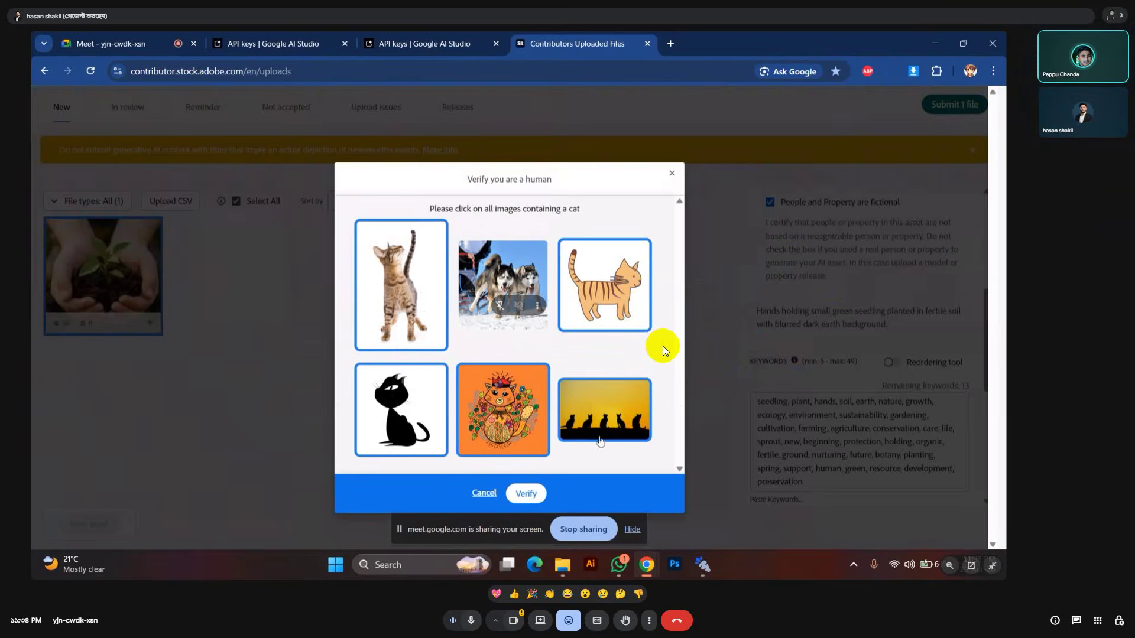
left_click(524, 497)
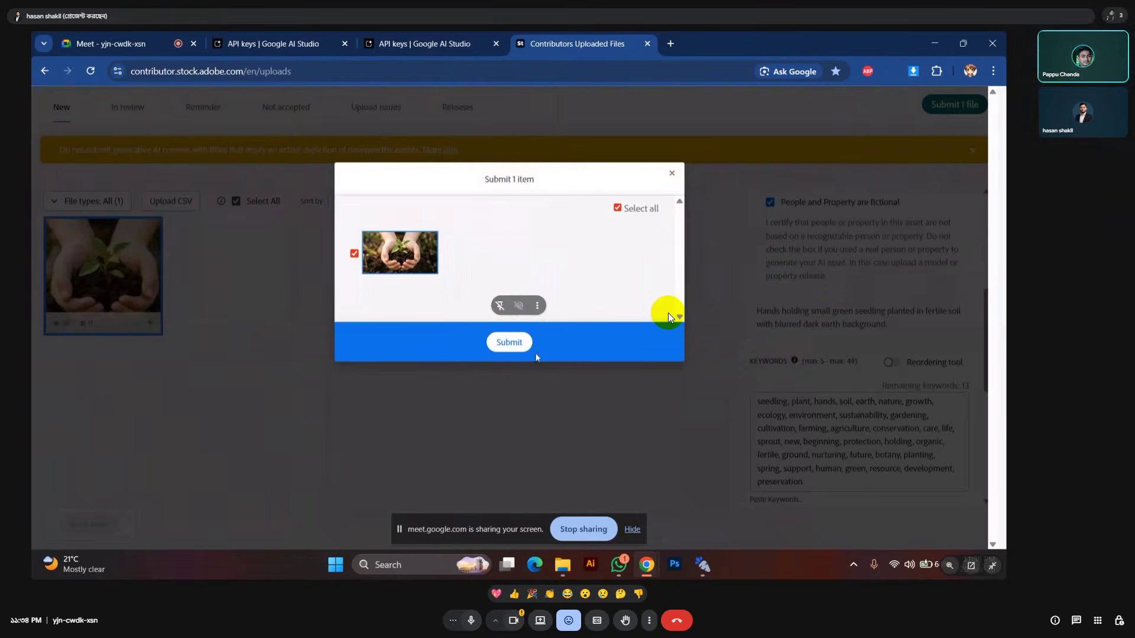
left_click(517, 343)
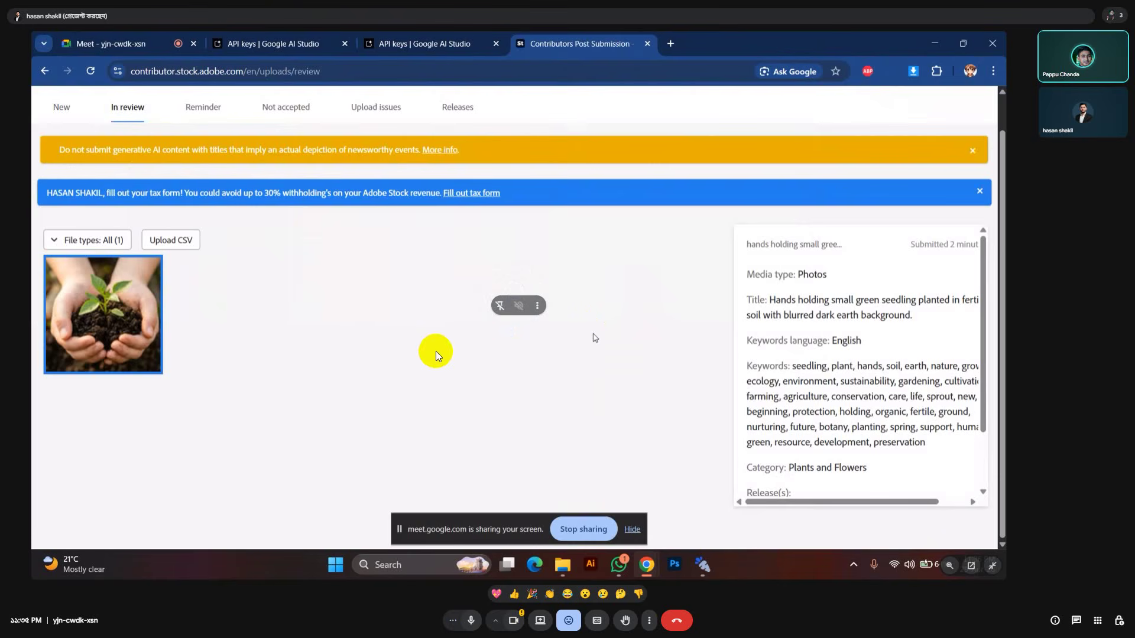
Review the submitted seedling image's title, keywords and file details, and leave the Google Meet call
scroll(747, 353, "down", 2)
scroll(697, 360, "up", 2)
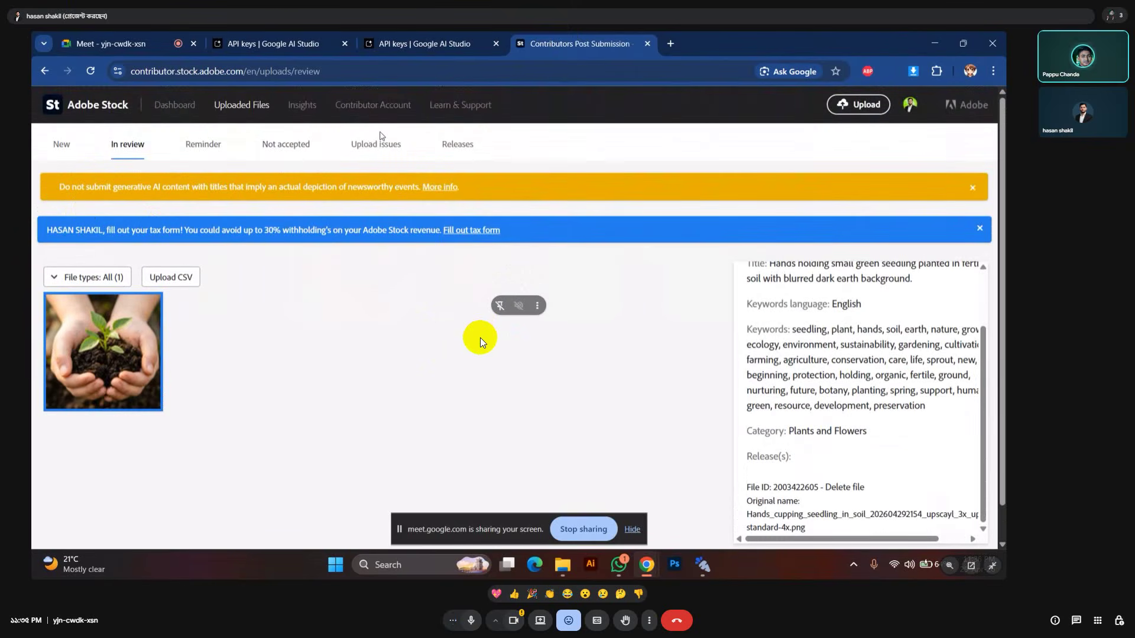
scroll(385, 145, "down", 1)
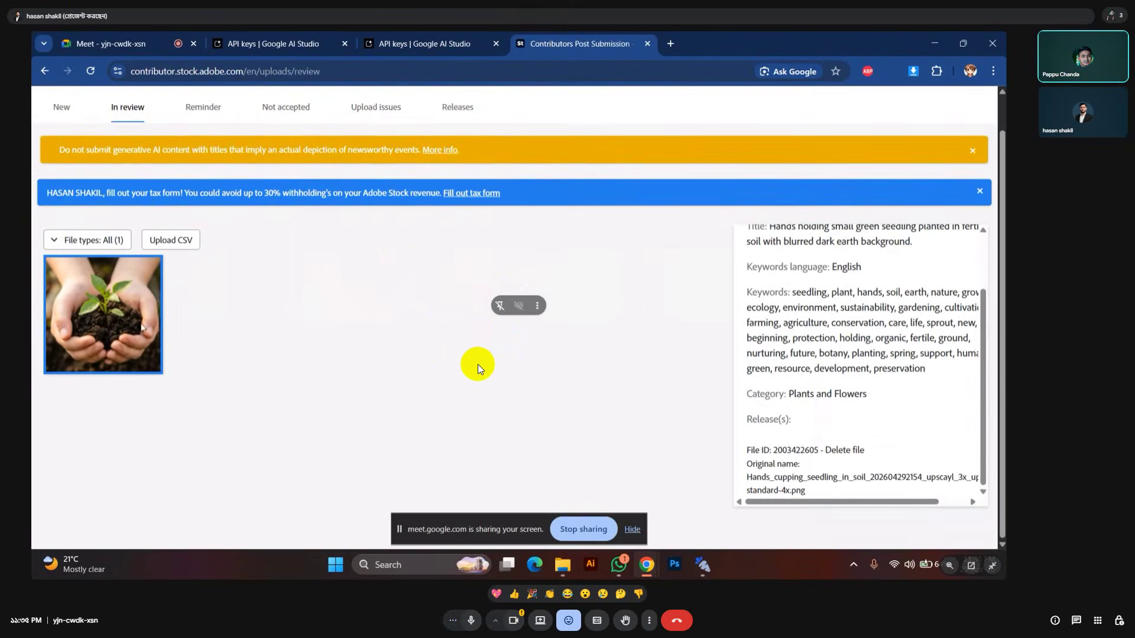
scroll(288, 289, "up", 1)
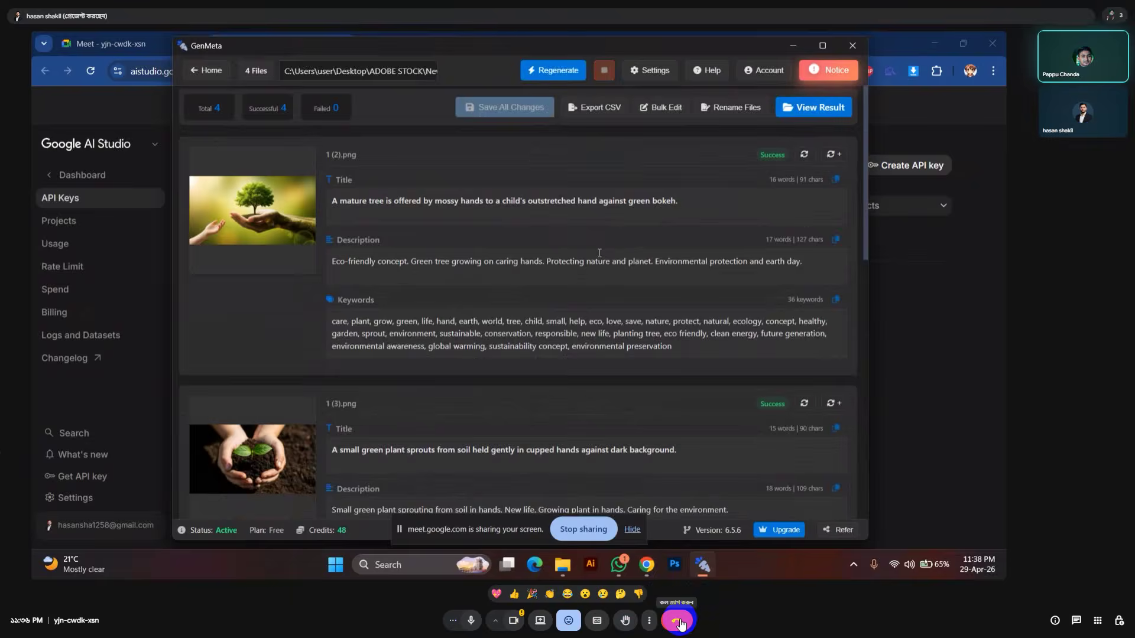
left_click(679, 621)
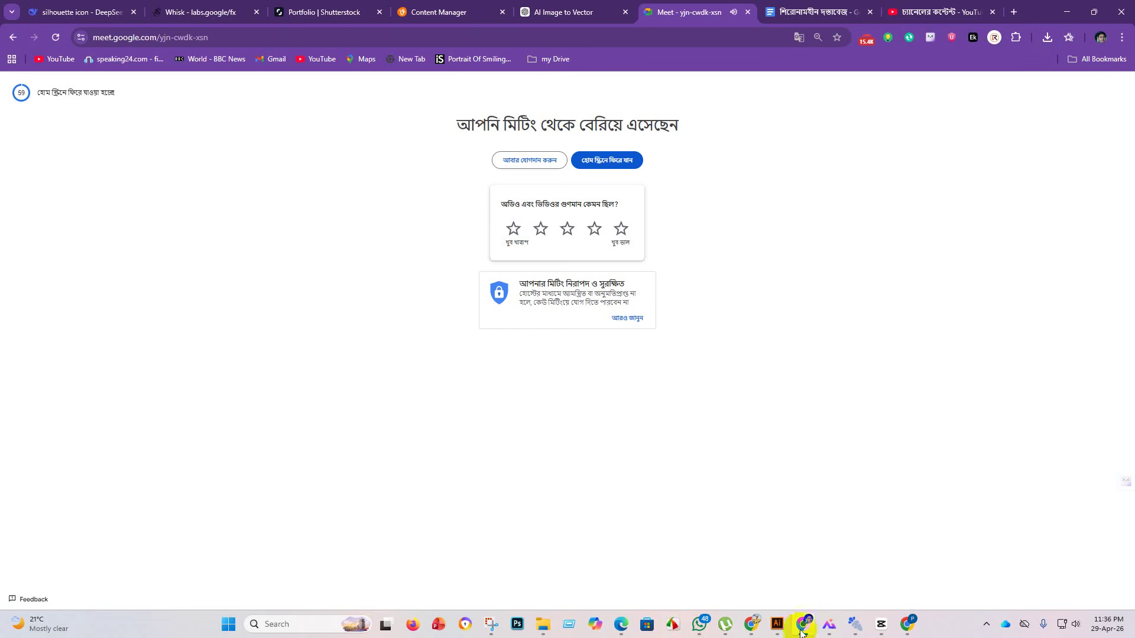